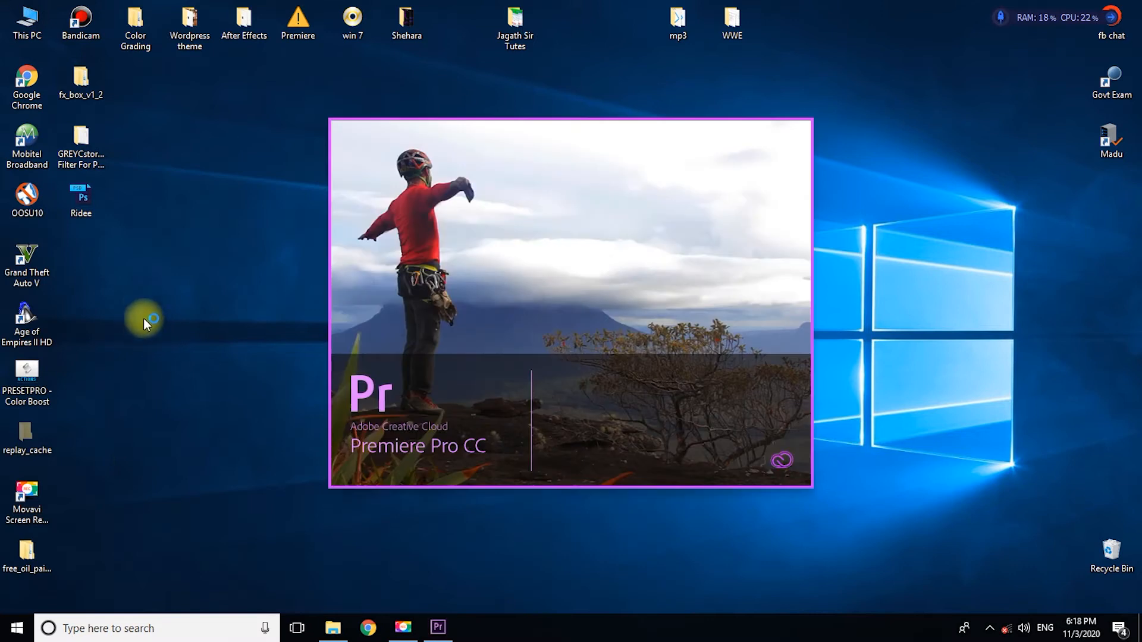
{"action": "left_click", "coordinate": [171, 346]}
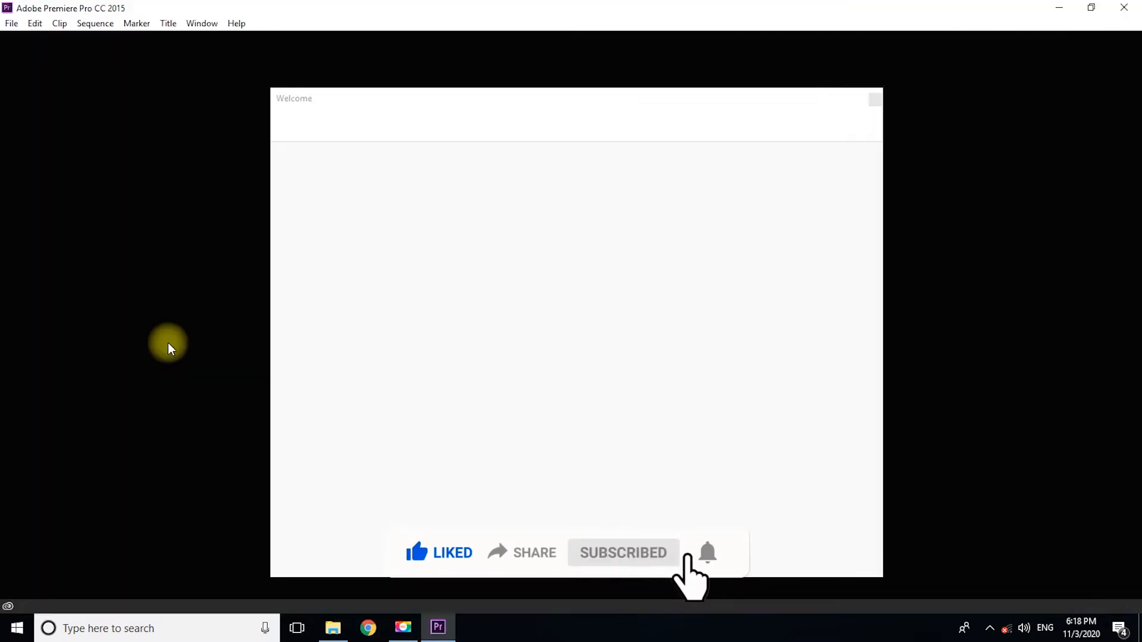
{"action": "left_click", "coordinate": [11, 24]}
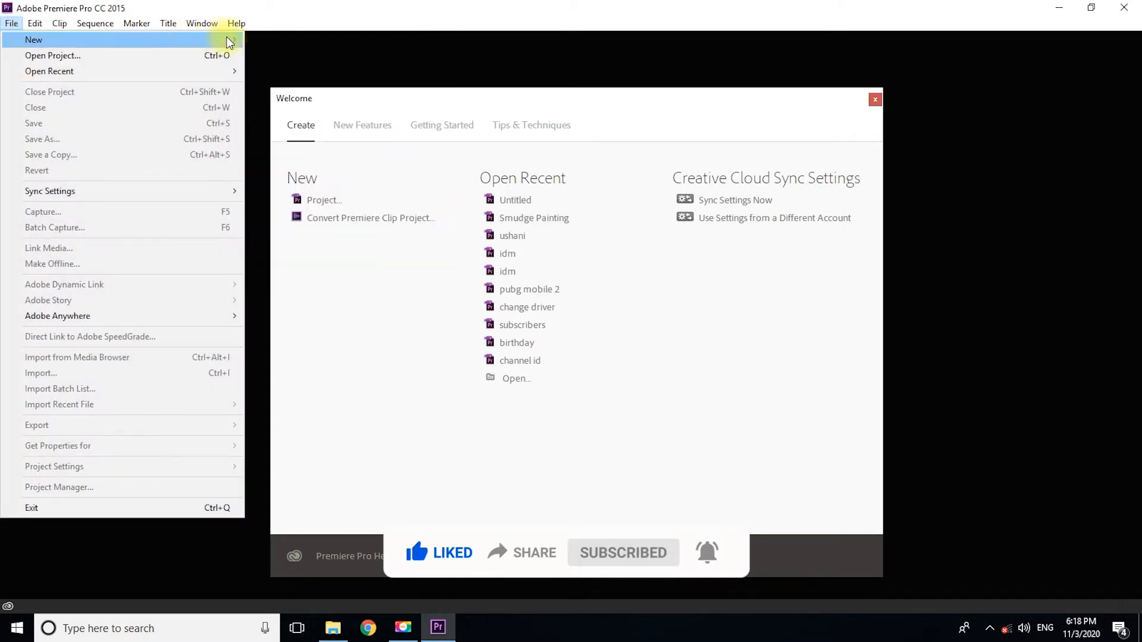
{"action": "mouse_move", "coordinate": [228, 38]}
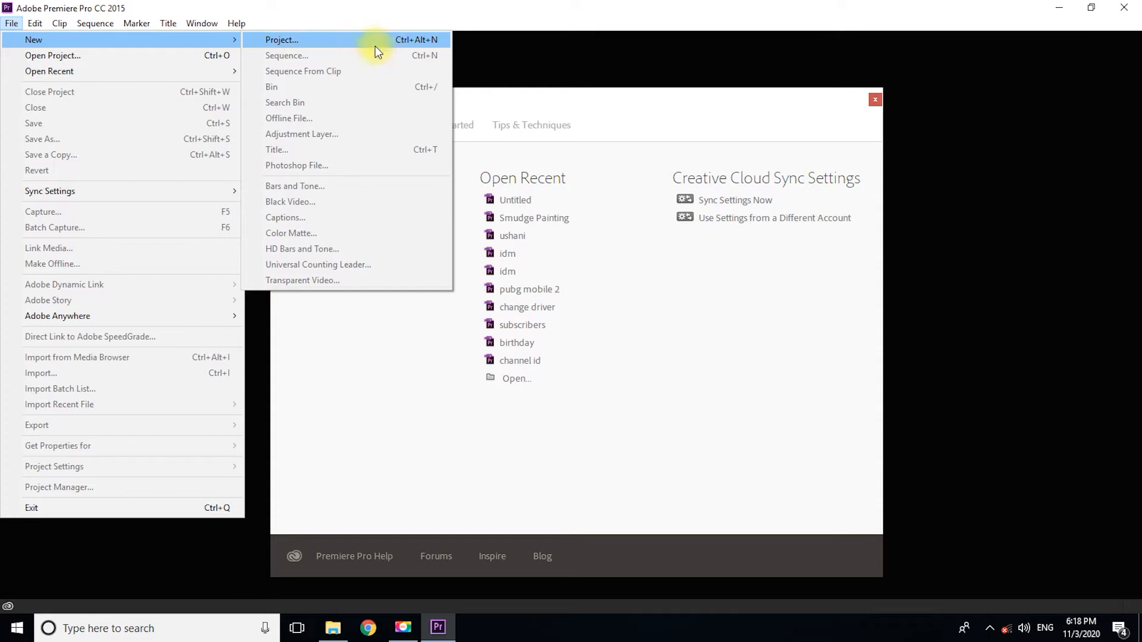
{"action": "left_click", "coordinate": [558, 122]}
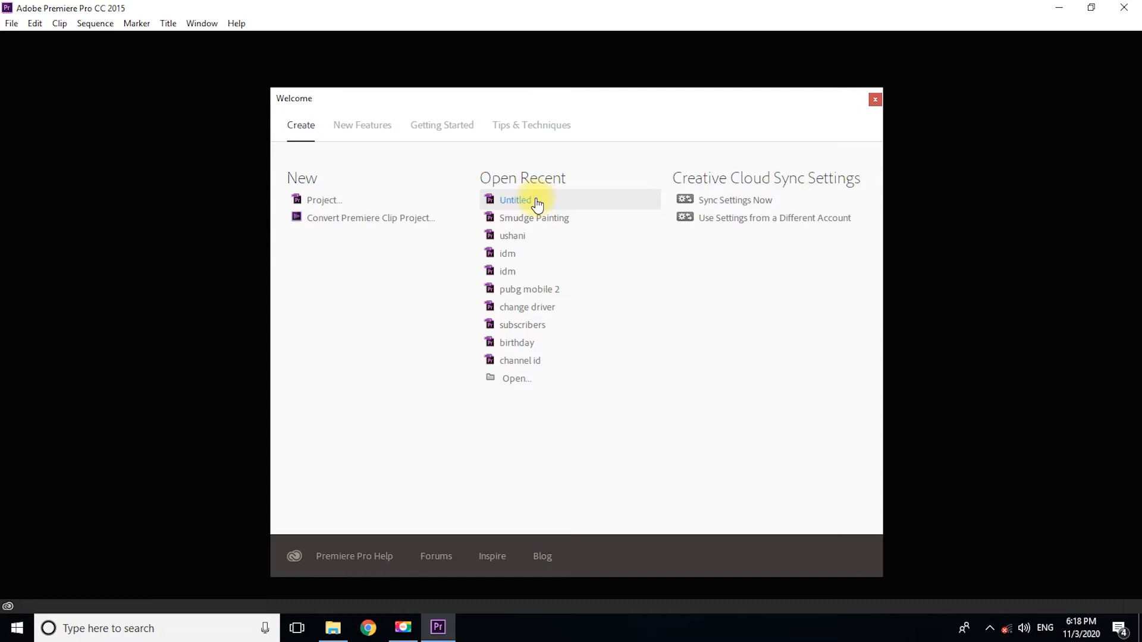
- Open the existing Untitled project from the 12. Masking project folder
{"action": "left_click", "coordinate": [11, 23]}
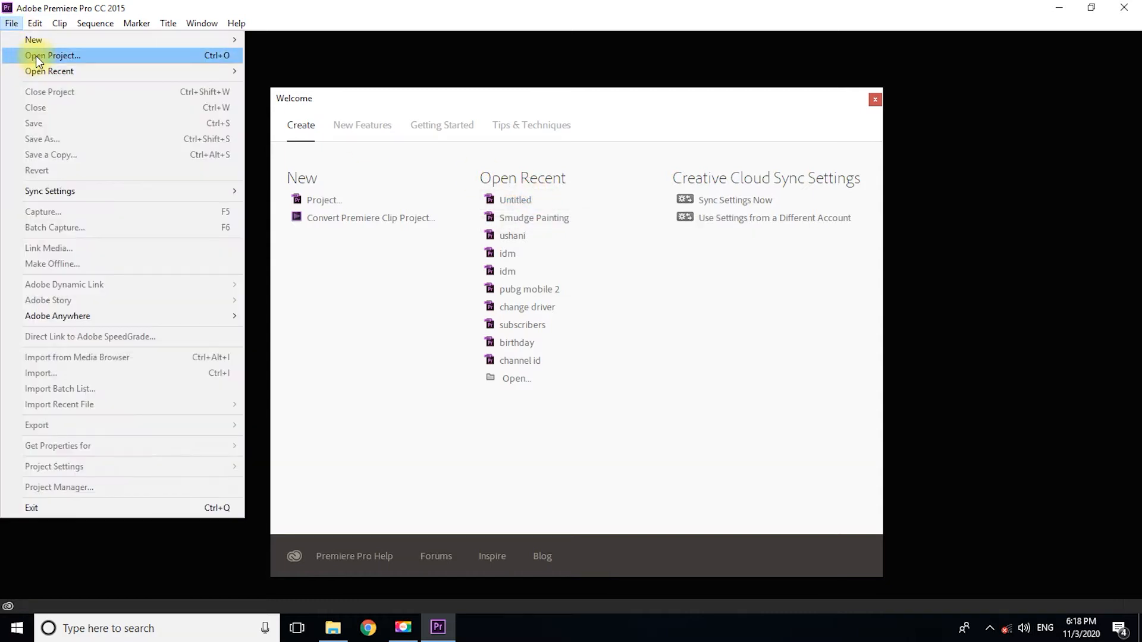
{"action": "left_click", "coordinate": [36, 58]}
{"action": "left_click", "coordinate": [178, 149]}
{"action": "double_click", "coordinate": [177, 149]}
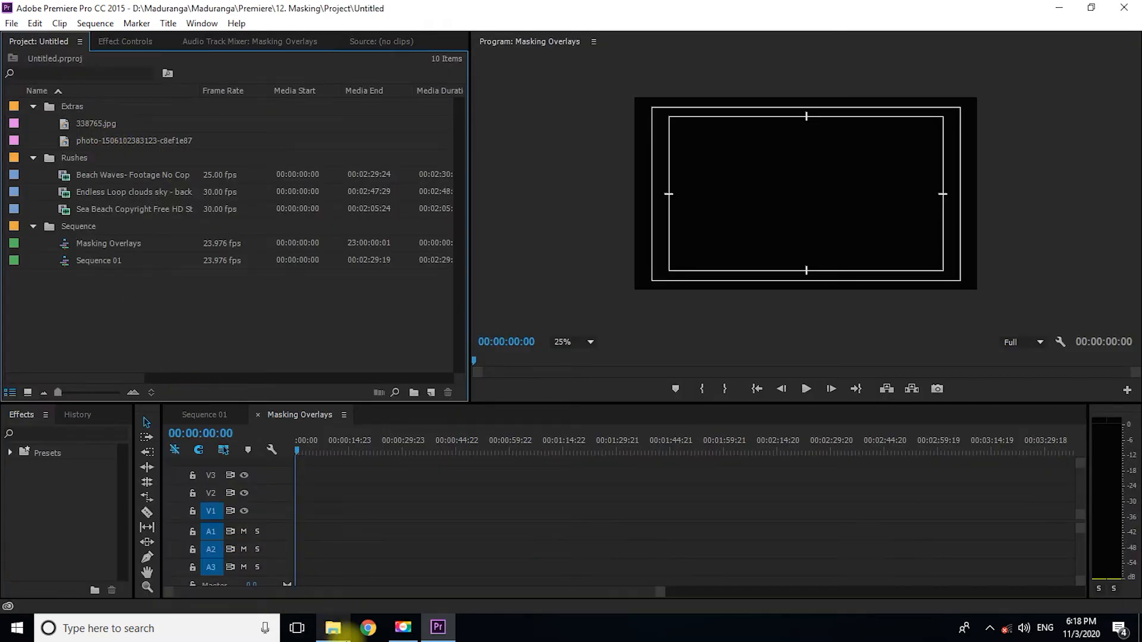
- Switch to File Explorer and view the source footage in the Rushes folder of 12. Masking
{"action": "left_click", "coordinate": [333, 627]}
{"action": "double_click", "coordinate": [539, 329]}
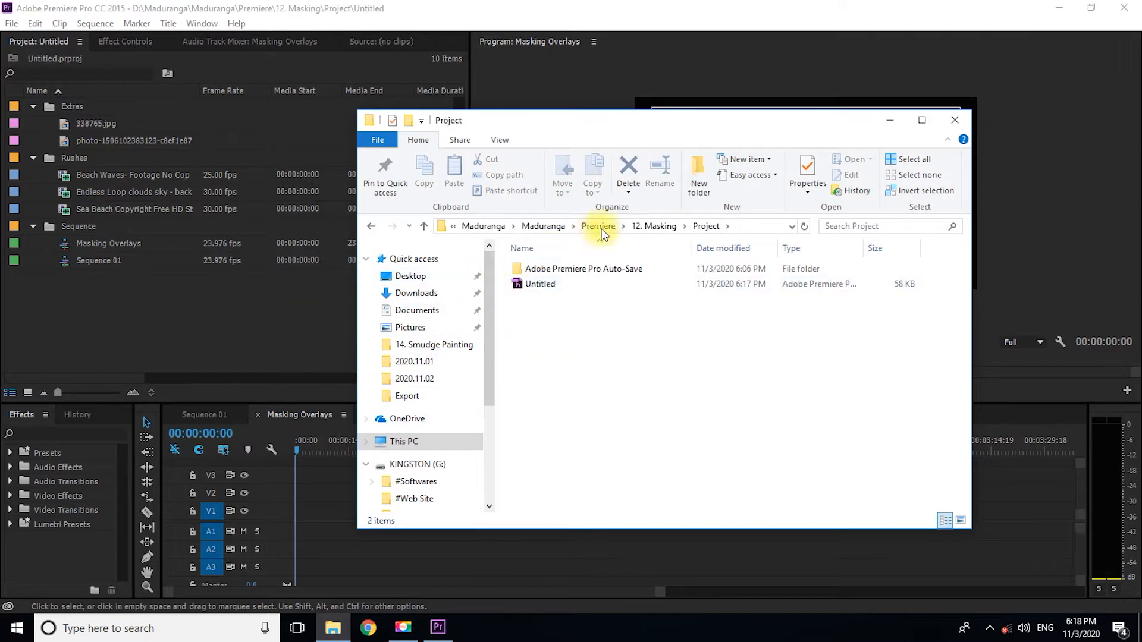
{"action": "left_click", "coordinate": [653, 226]}
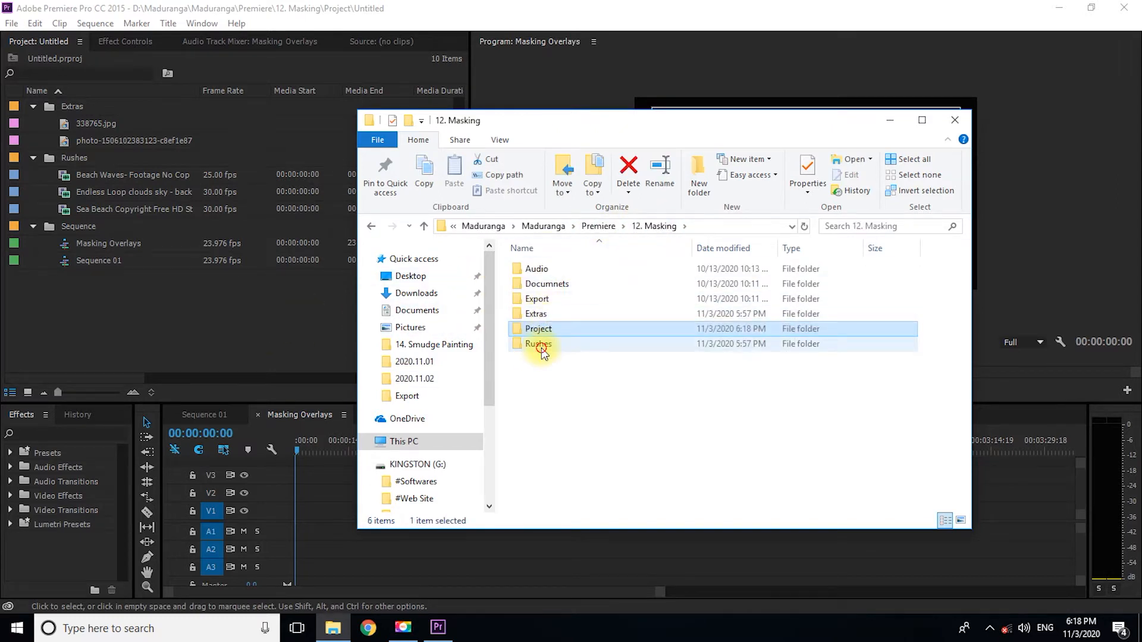
{"action": "double_click", "coordinate": [541, 344]}
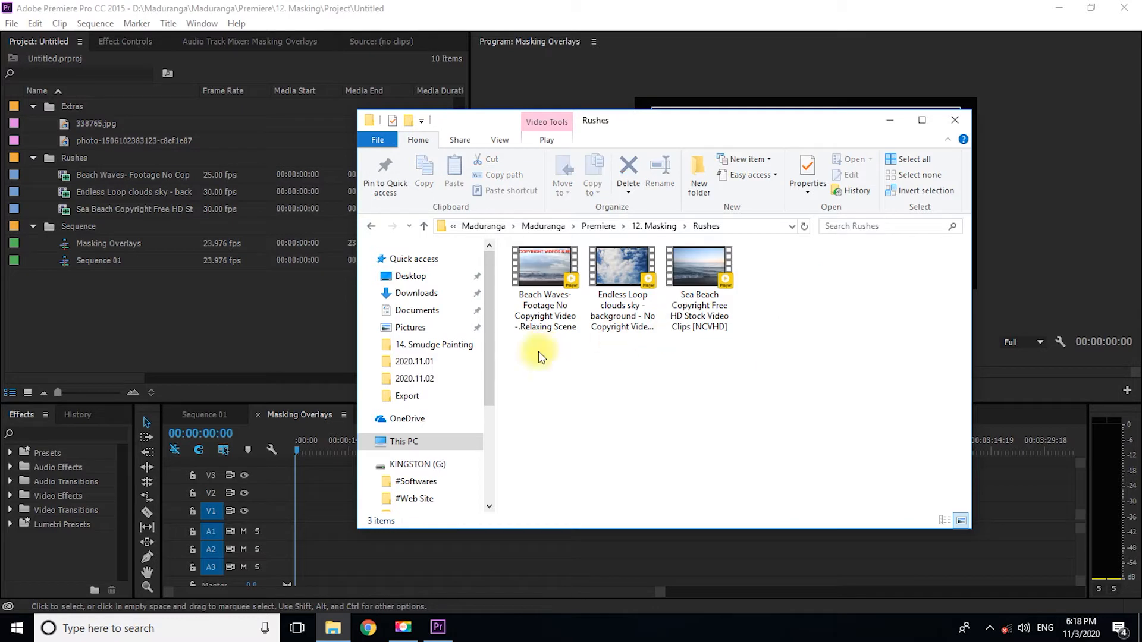
{"action": "right_click", "coordinate": [91, 302]}
{"action": "left_click", "coordinate": [133, 397]}
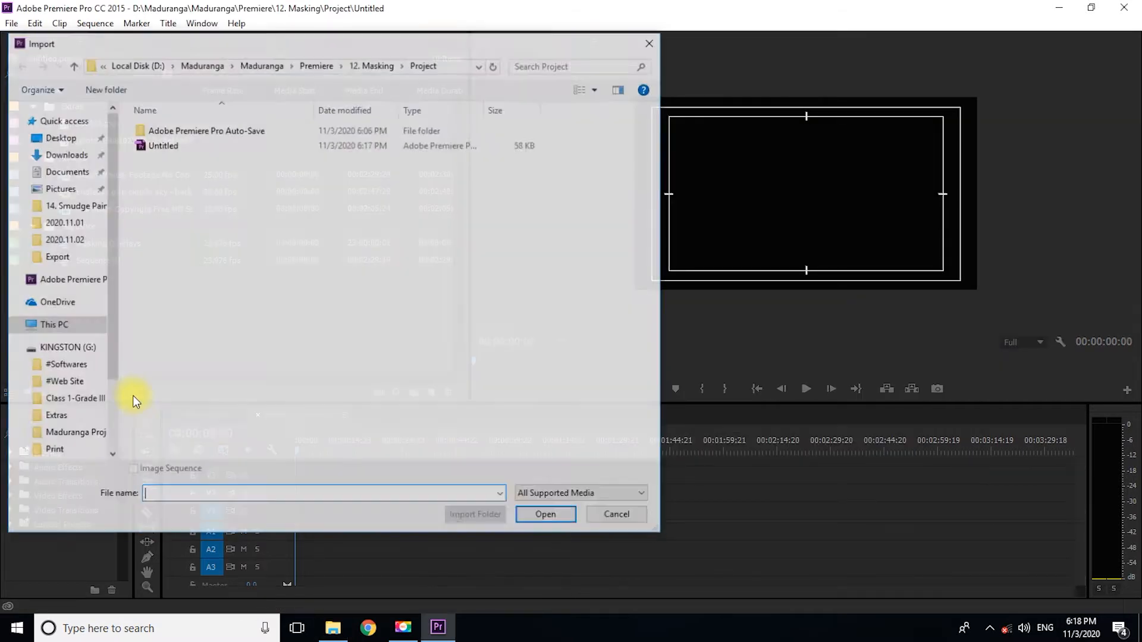
{"action": "left_click", "coordinate": [291, 65]}
{"action": "left_click", "coordinate": [151, 208]}
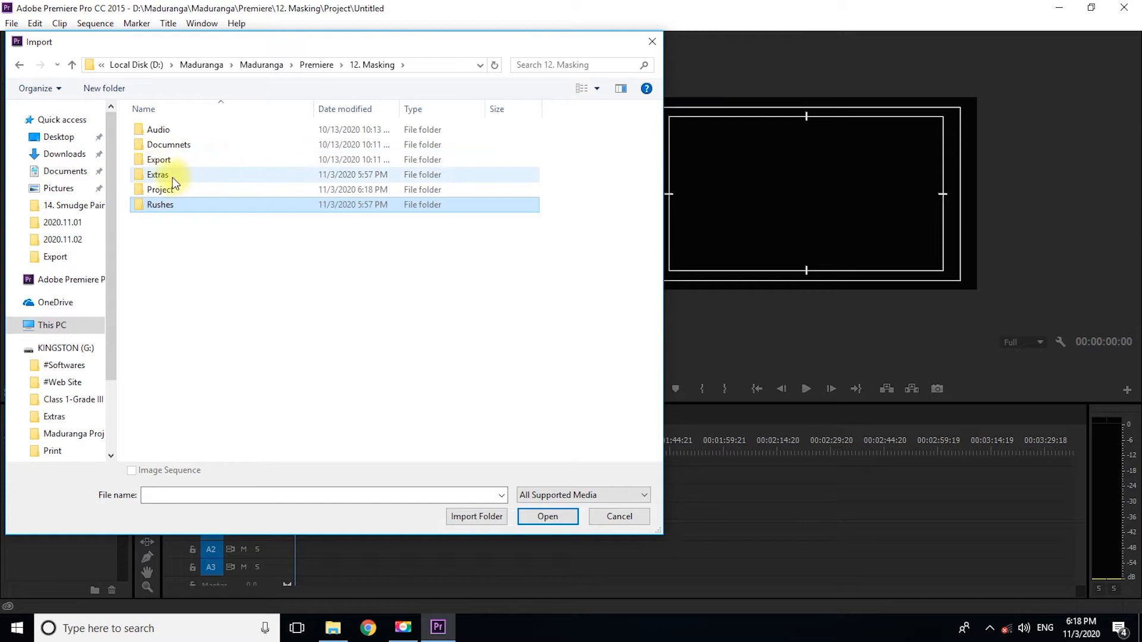
{"action": "left_click", "coordinate": [621, 516]}
{"action": "left_click", "coordinate": [213, 295]}
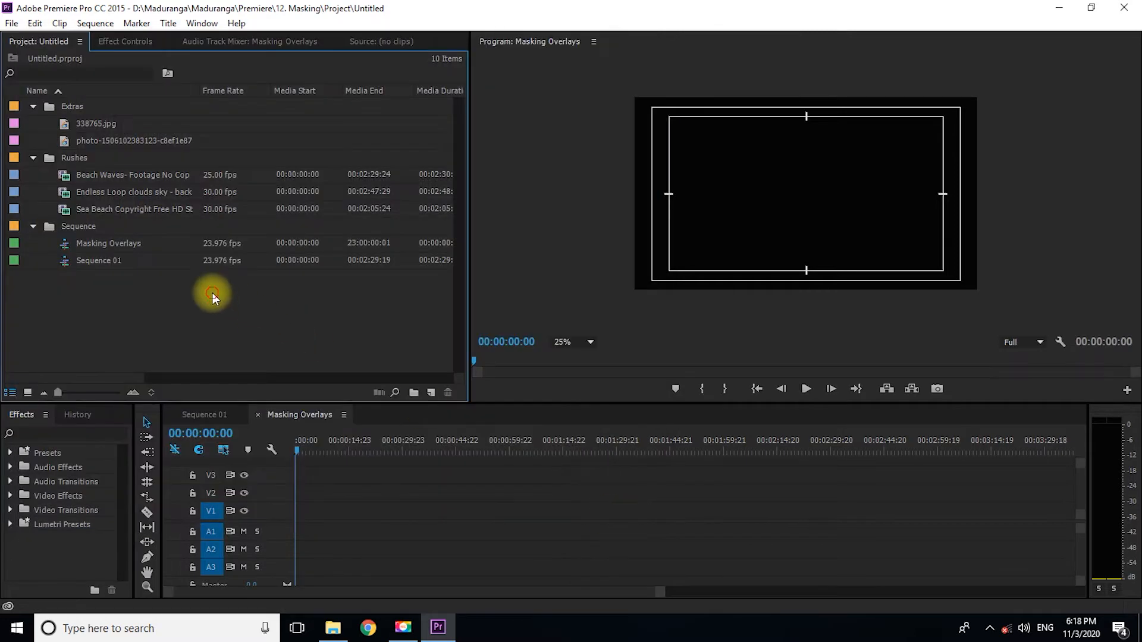
- Examine the frame size and frame rate of the XDCAM EX 1080p24 (HQ) preset for a new sequence, without creating one
{"action": "right_click", "coordinate": [113, 324]}
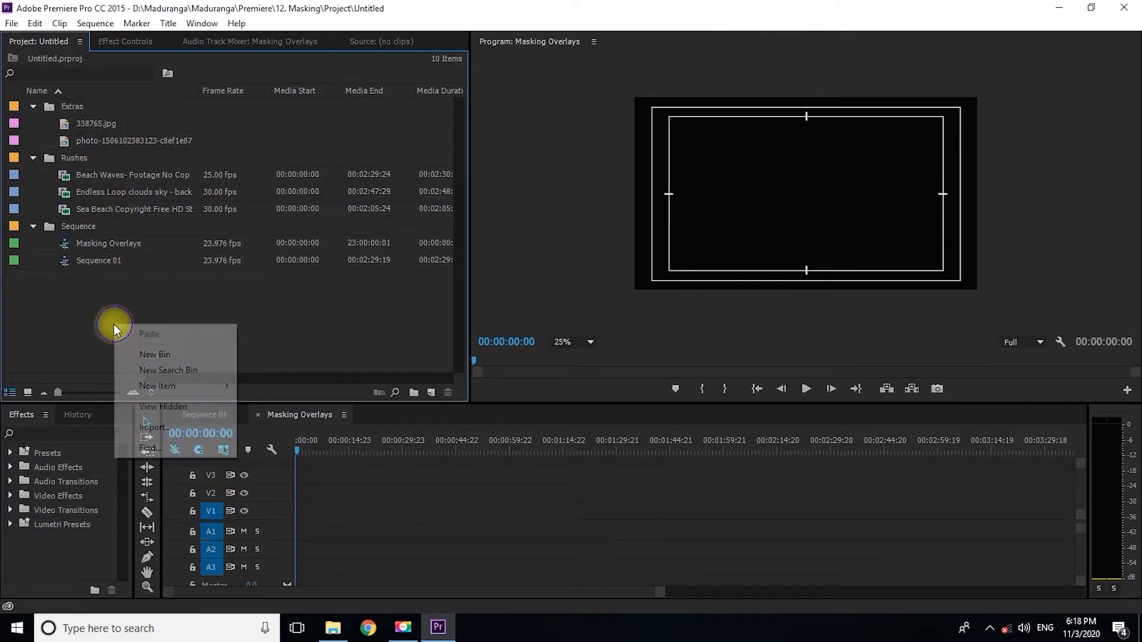
{"action": "mouse_move", "coordinate": [213, 387]}
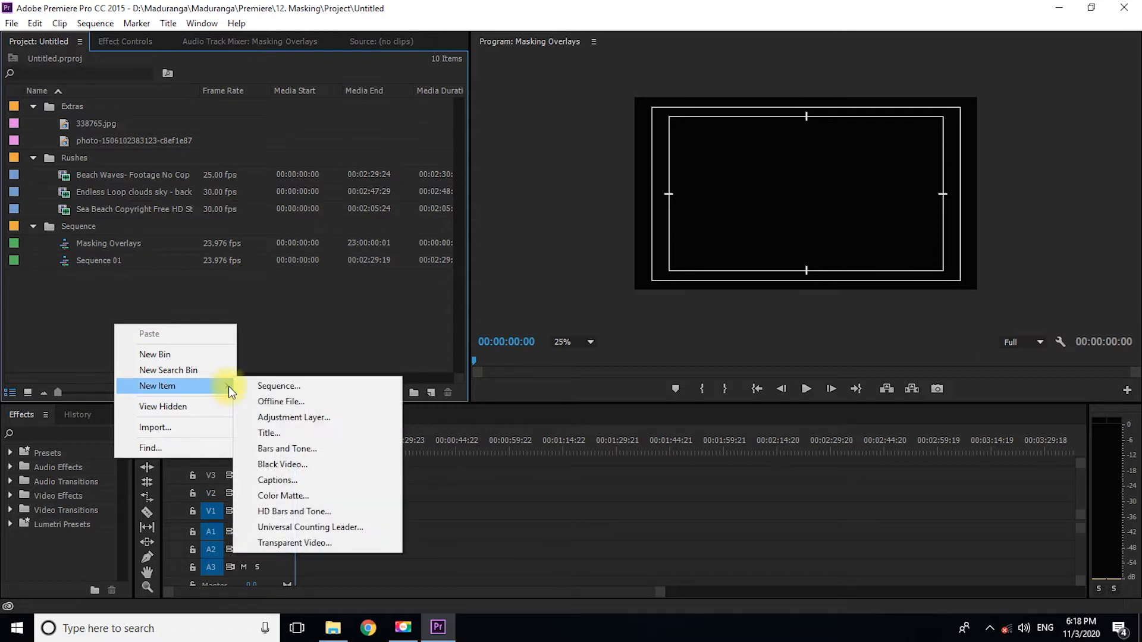
{"action": "left_click", "coordinate": [249, 382]}
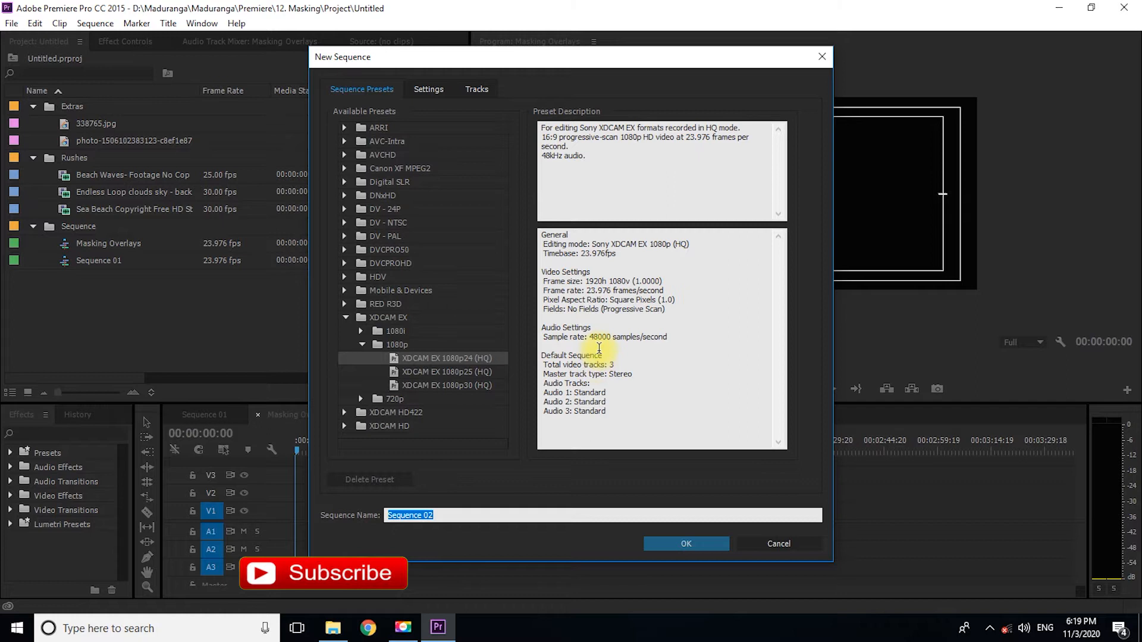
{"action": "left_click_drag", "start_coordinate": [586, 281], "coordinate": [680, 283]}
{"action": "left_click", "coordinate": [680, 289]}
{"action": "left_click_drag", "start_coordinate": [539, 284], "coordinate": [540, 281]}
{"action": "left_click", "coordinate": [611, 288]}
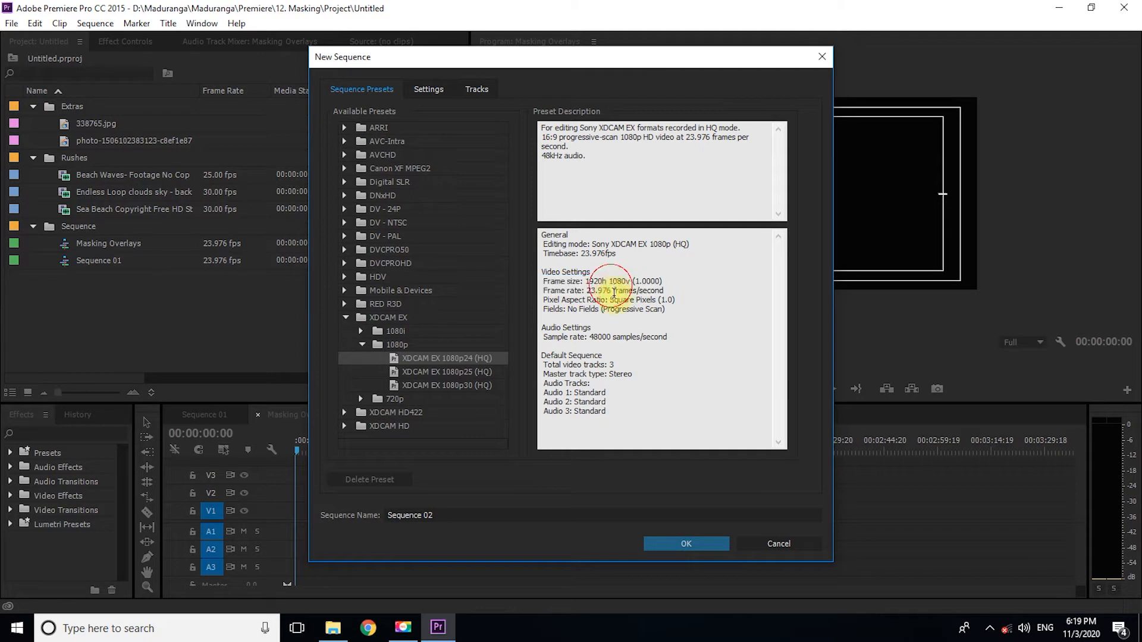
{"action": "left_click", "coordinate": [748, 547]}
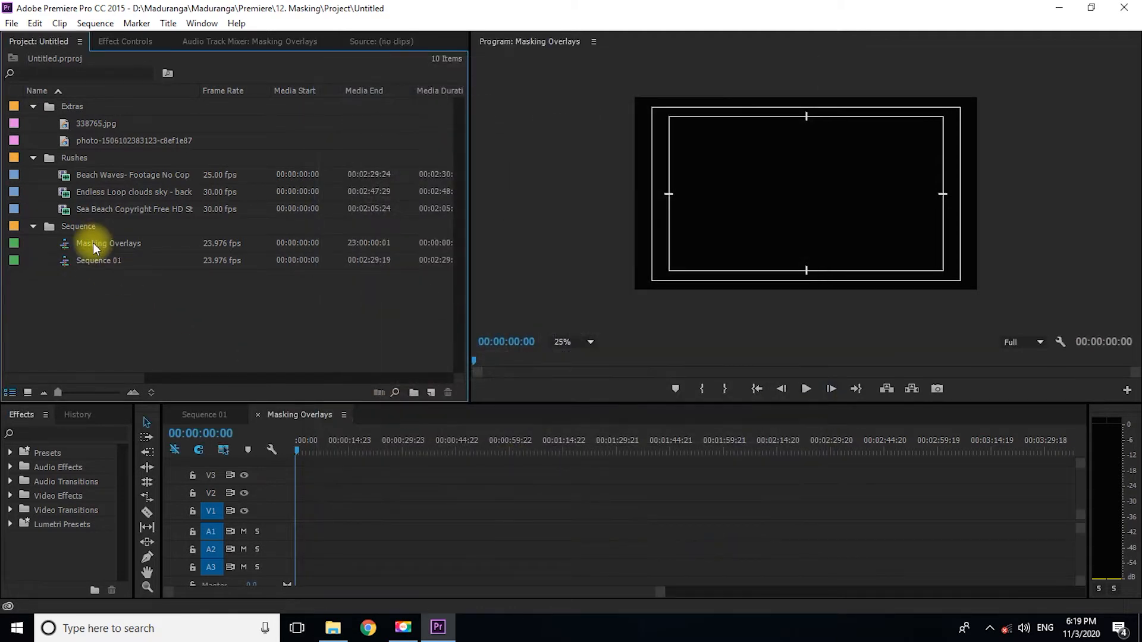
- Place the Beach Waves clip at the start of V1, keeping the existing sequence settings, and move the playhead to 00:00:32:14
{"action": "left_click_drag", "start_coordinate": [83, 173], "coordinate": [299, 531]}
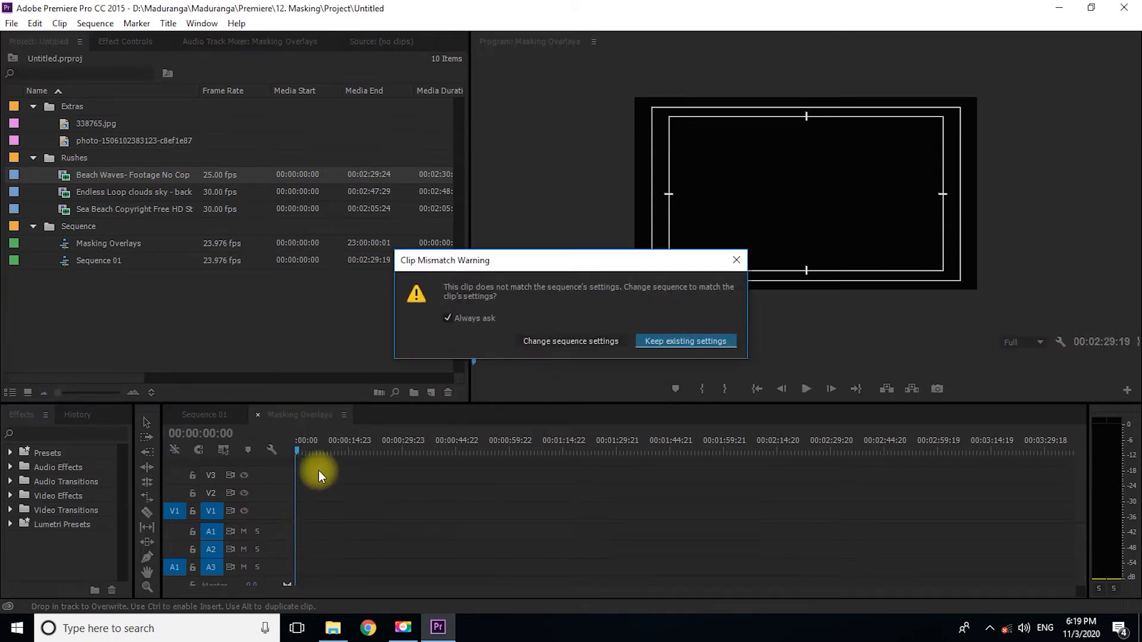
{"action": "left_click", "coordinate": [675, 342]}
{"action": "left_click", "coordinate": [413, 450]}
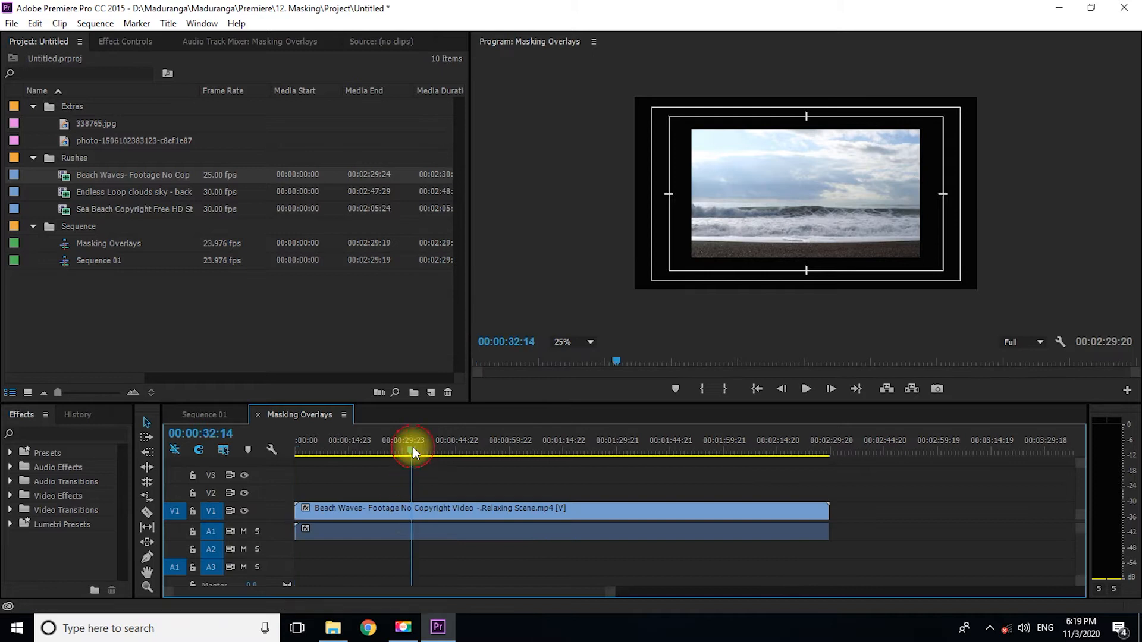
- Set the Beach Waves clip's scale to 151 so it fills the frame, and save the project
{"action": "left_click", "coordinate": [138, 42]}
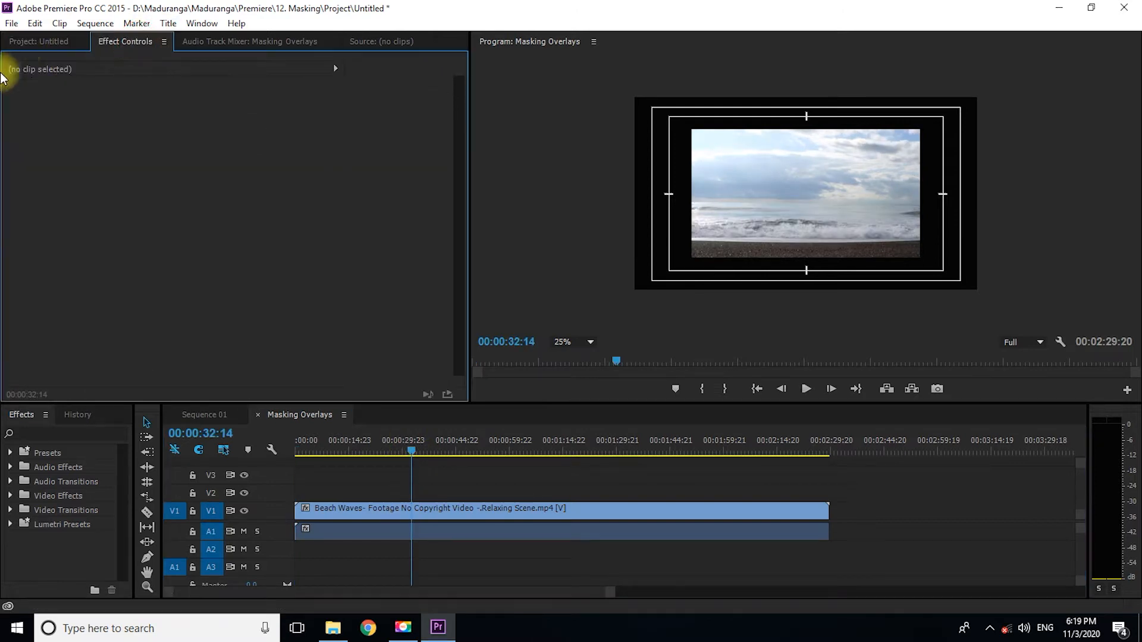
{"action": "left_click", "coordinate": [425, 515]}
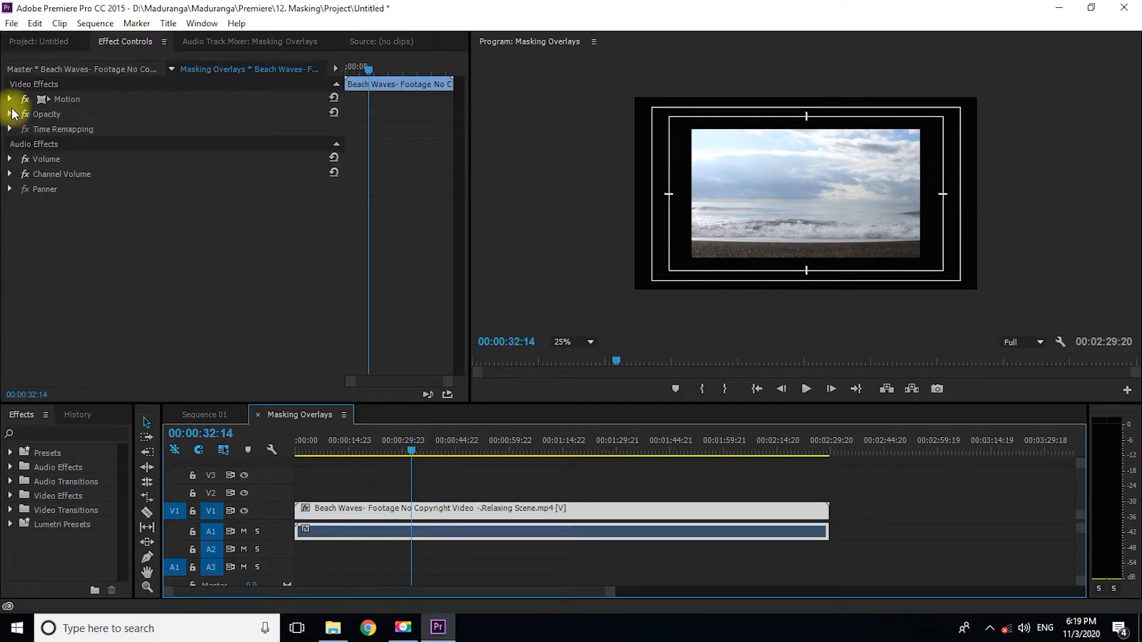
{"action": "left_click", "coordinate": [10, 99]}
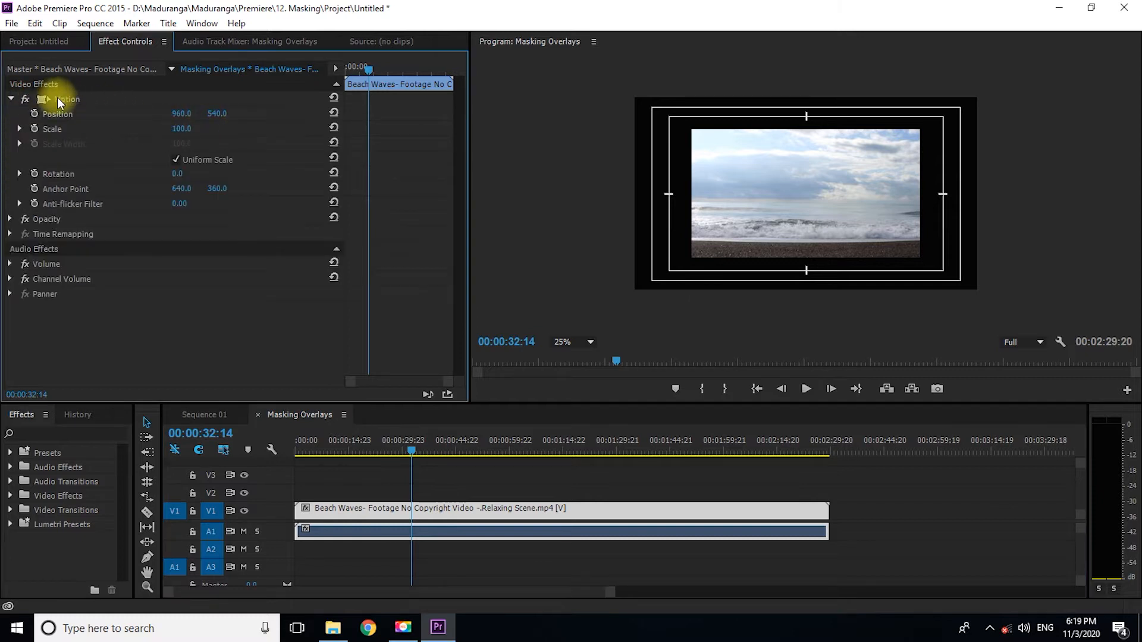
{"action": "left_click", "coordinate": [60, 99]}
{"action": "left_click_drag", "start_coordinate": [177, 135], "coordinate": [229, 137]}
{"action": "left_click", "coordinate": [188, 127]}
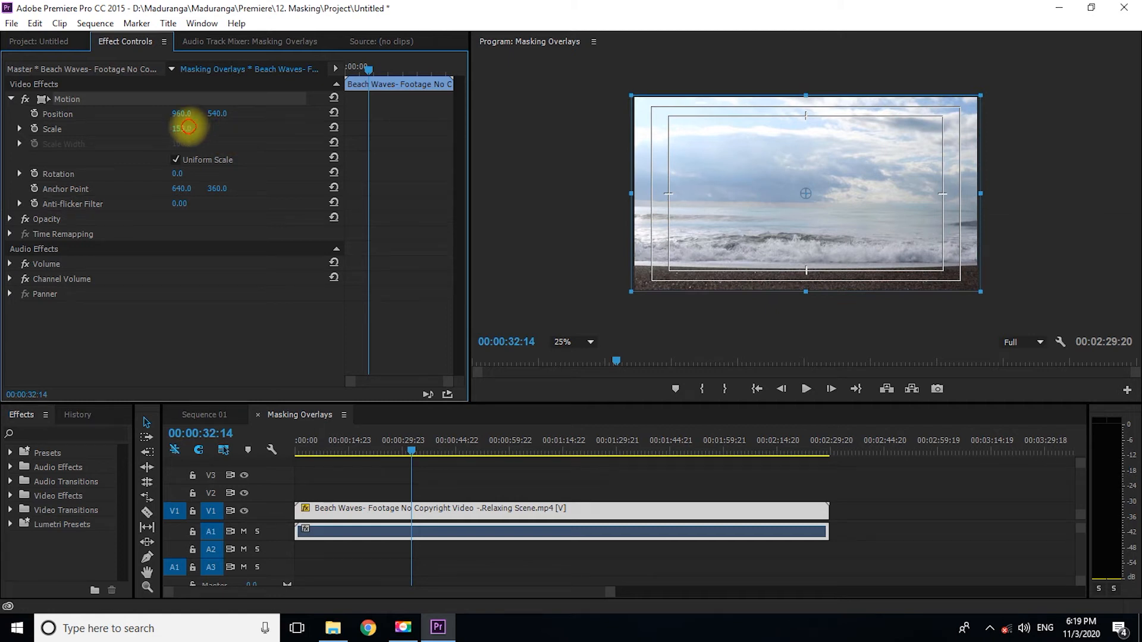
{"action": "type", "text": "151"}
{"action": "key", "text": "Return"}
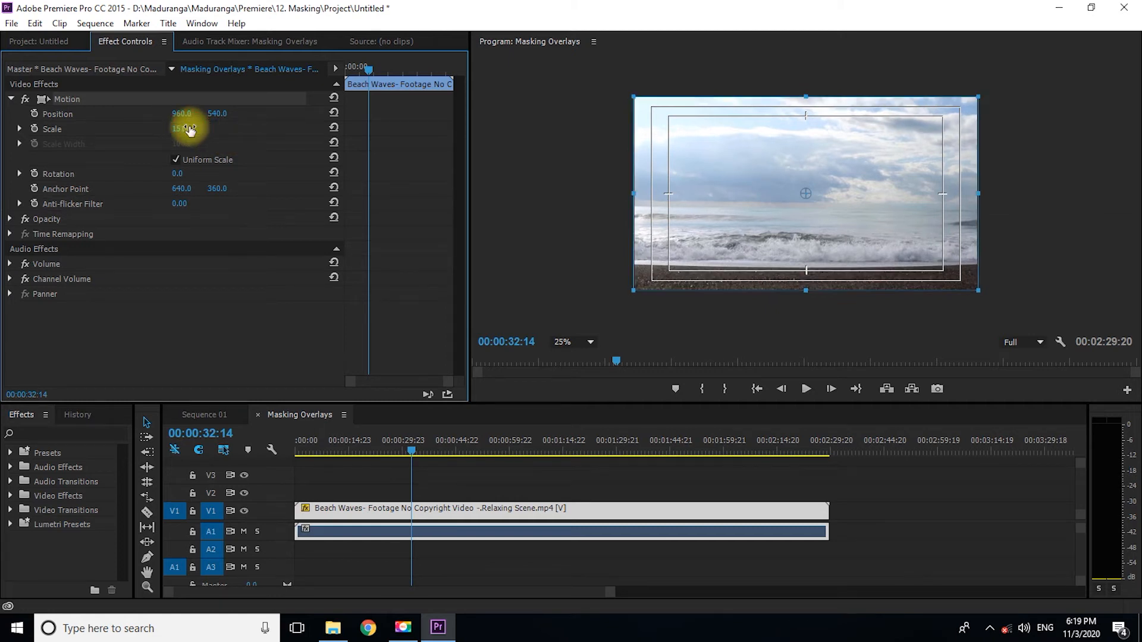
{"action": "left_click", "coordinate": [515, 257]}
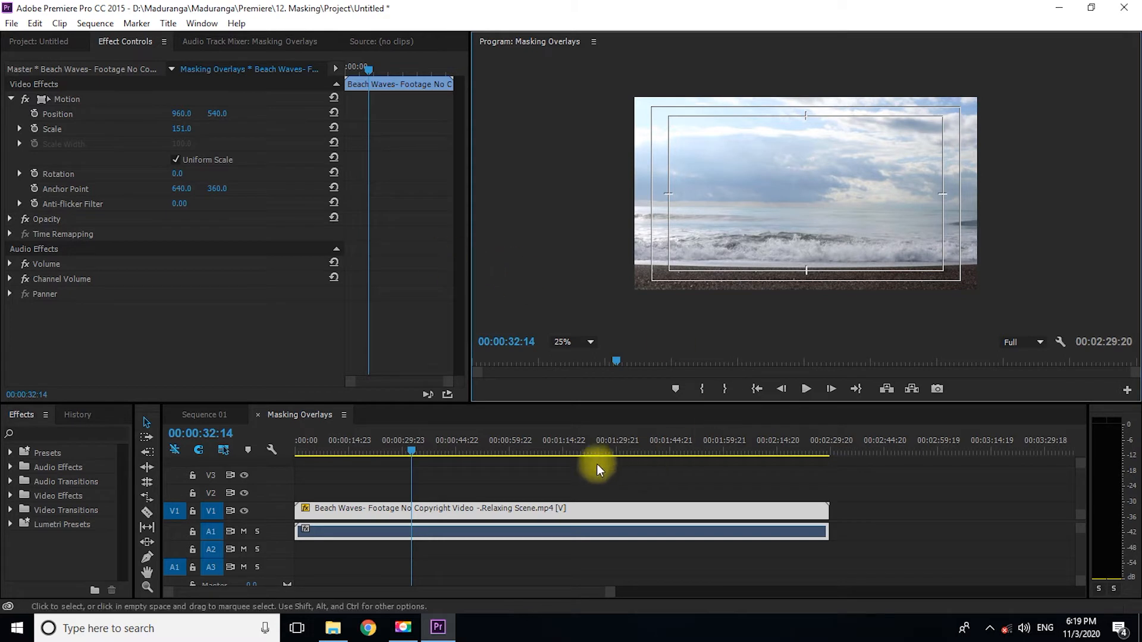
{"action": "left_click", "coordinate": [10, 220]}
{"action": "key", "text": "ctrl+s"}
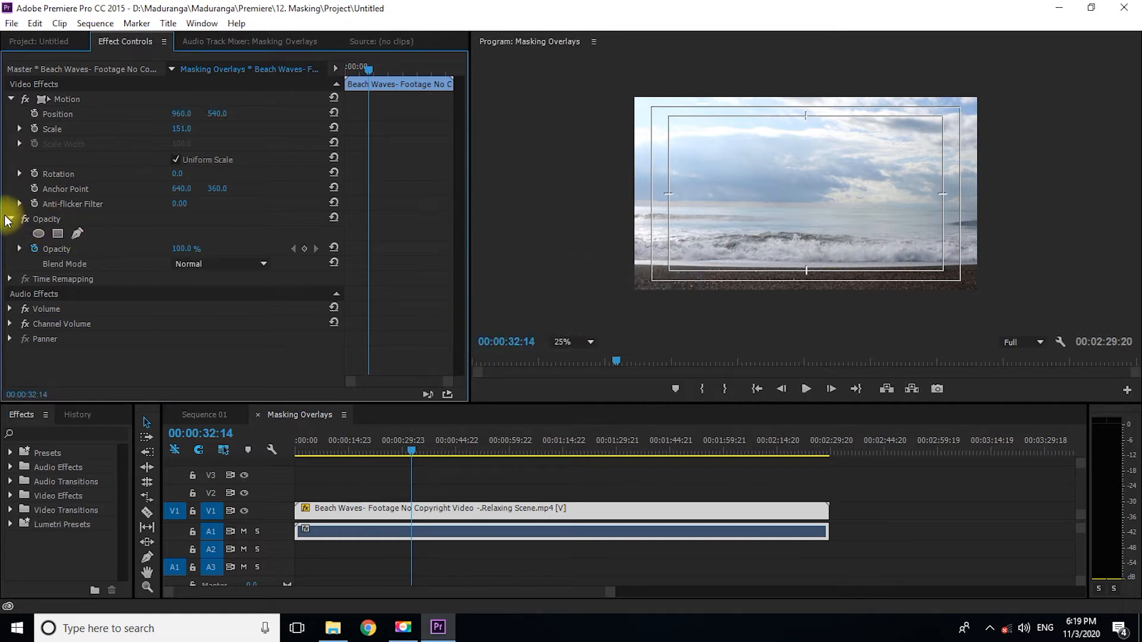
- Draw a closed four-point opacity mask with the Pen tool around the sky above the horizon of the Beach Waves clip
{"action": "left_click", "coordinate": [11, 220]}
{"action": "left_click", "coordinate": [11, 220]}
{"action": "left_click", "coordinate": [10, 220]}
{"action": "left_click", "coordinate": [10, 220]}
{"action": "left_click", "coordinate": [77, 233]}
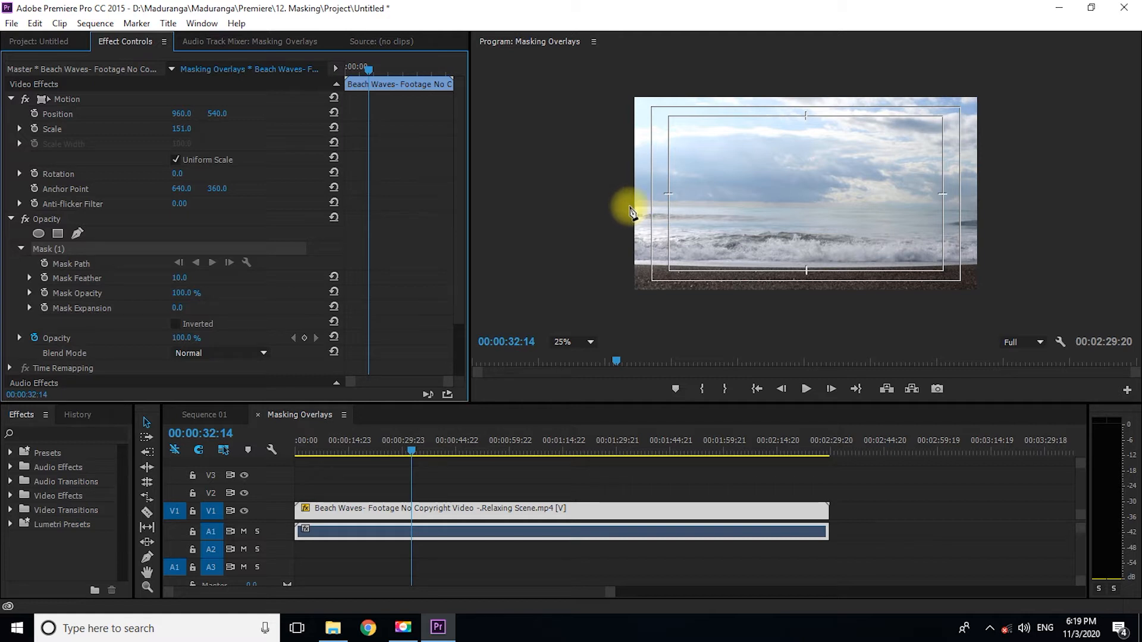
{"action": "left_click", "coordinate": [630, 207]}
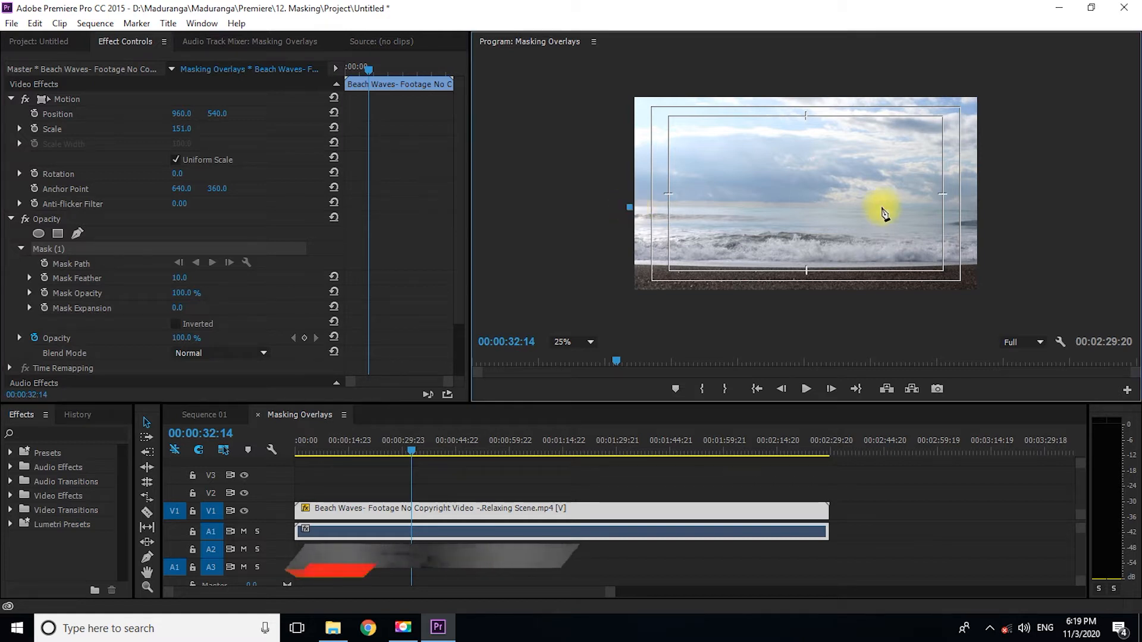
{"action": "left_click", "coordinate": [985, 213]}
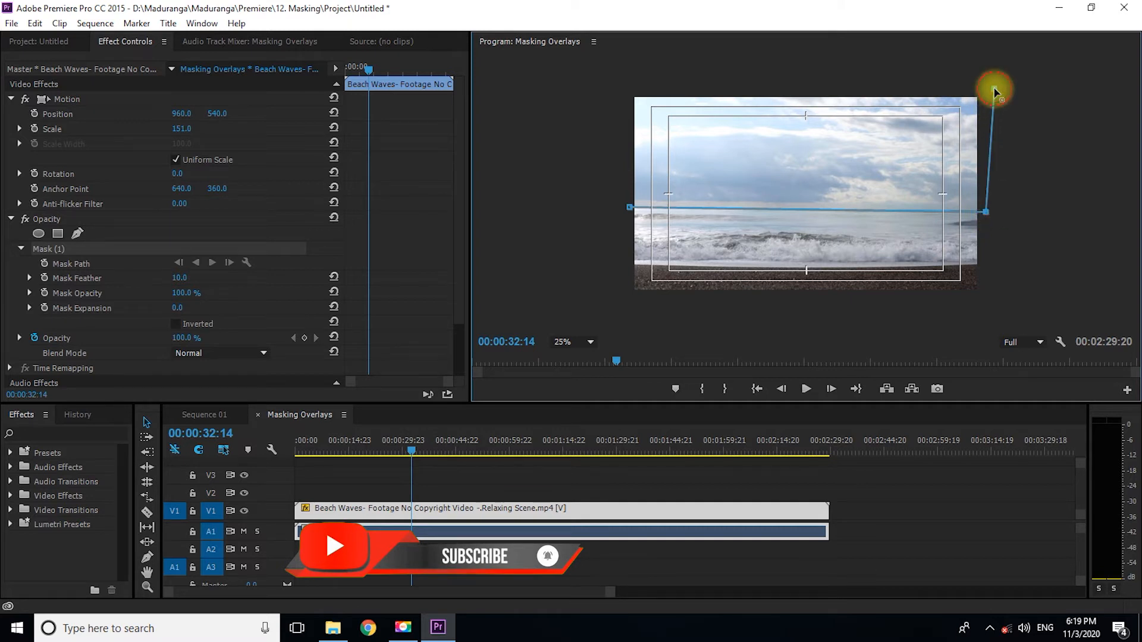
{"action": "left_click", "coordinate": [994, 89]}
{"action": "left_click", "coordinate": [623, 90]}
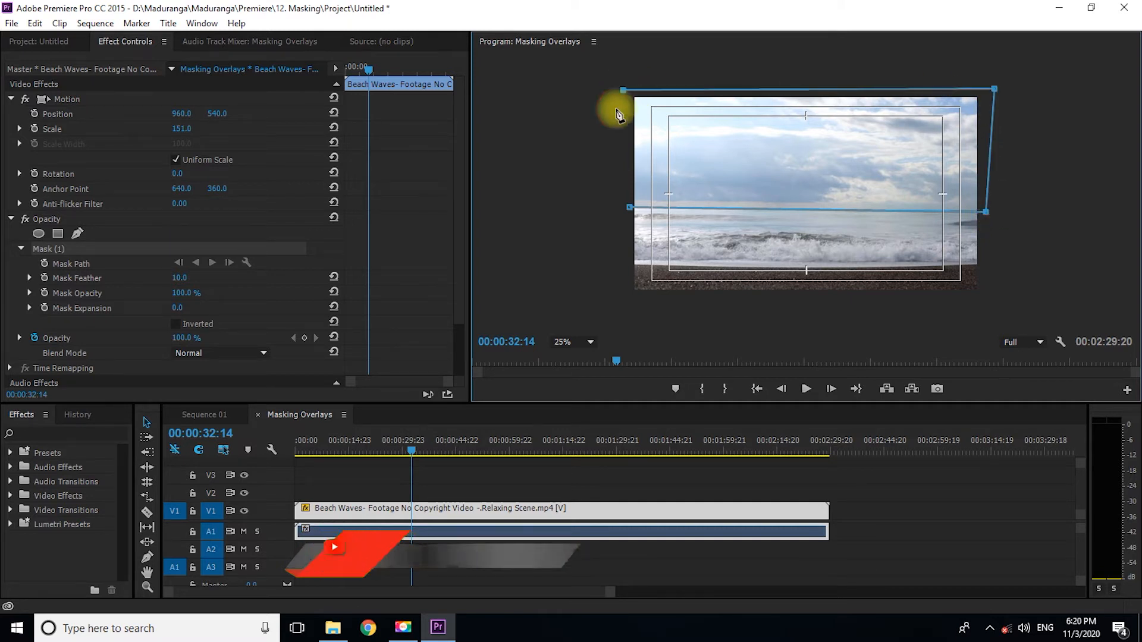
{"action": "left_click", "coordinate": [630, 211]}
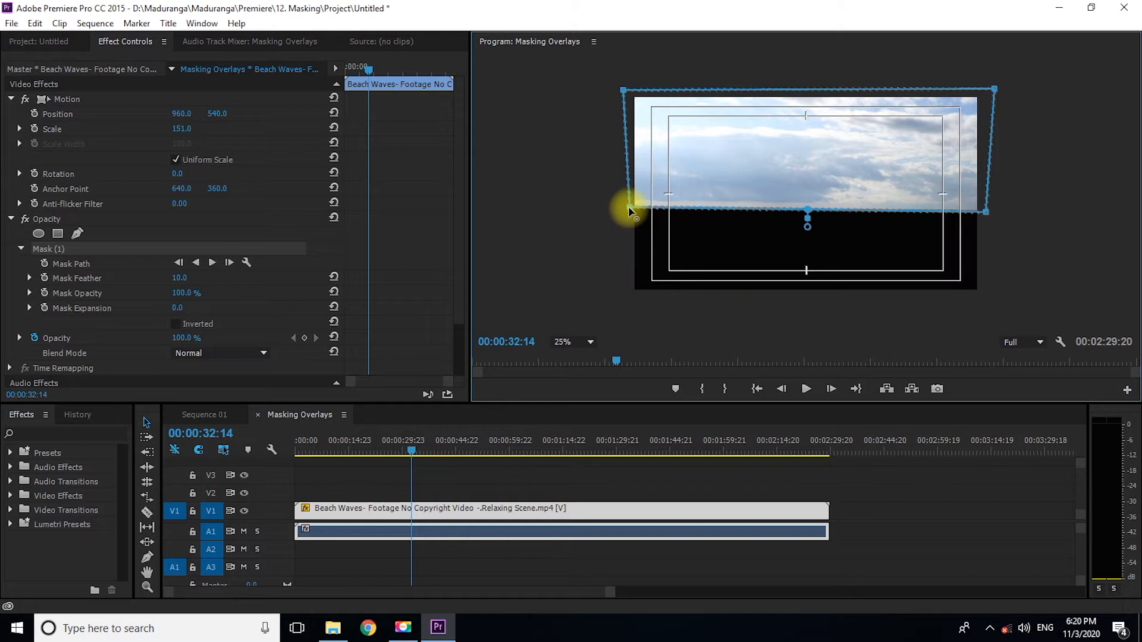
- Invert the sky mask and set its feather to 52
{"action": "left_click", "coordinate": [176, 325]}
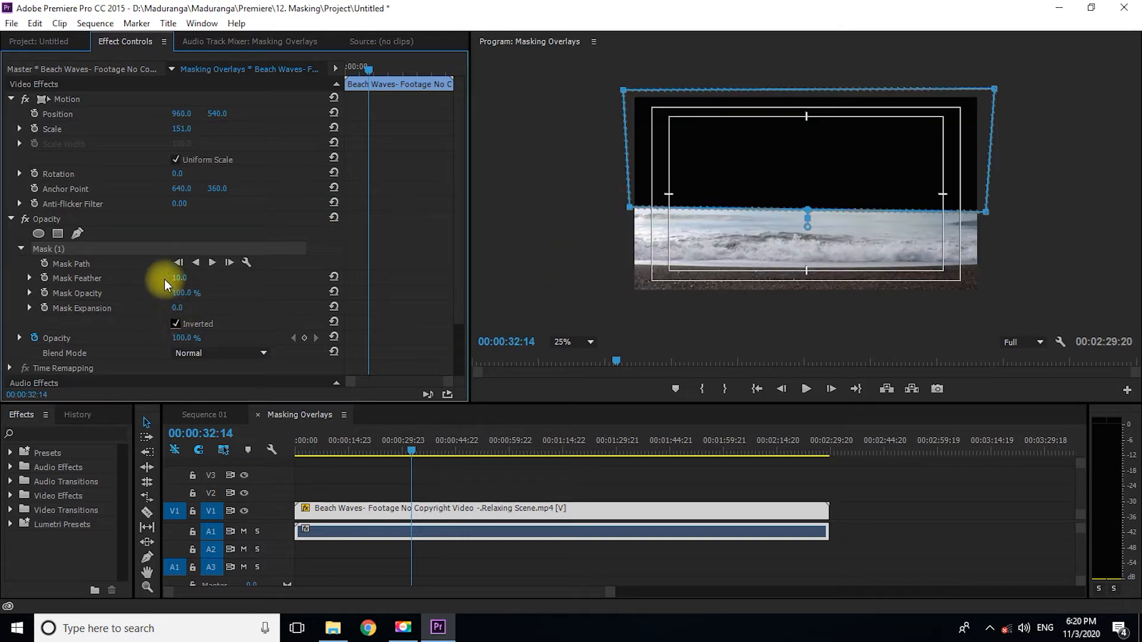
{"action": "left_click", "coordinate": [180, 278]}
{"action": "left_click_drag", "start_coordinate": [202, 281], "coordinate": [249, 289]}
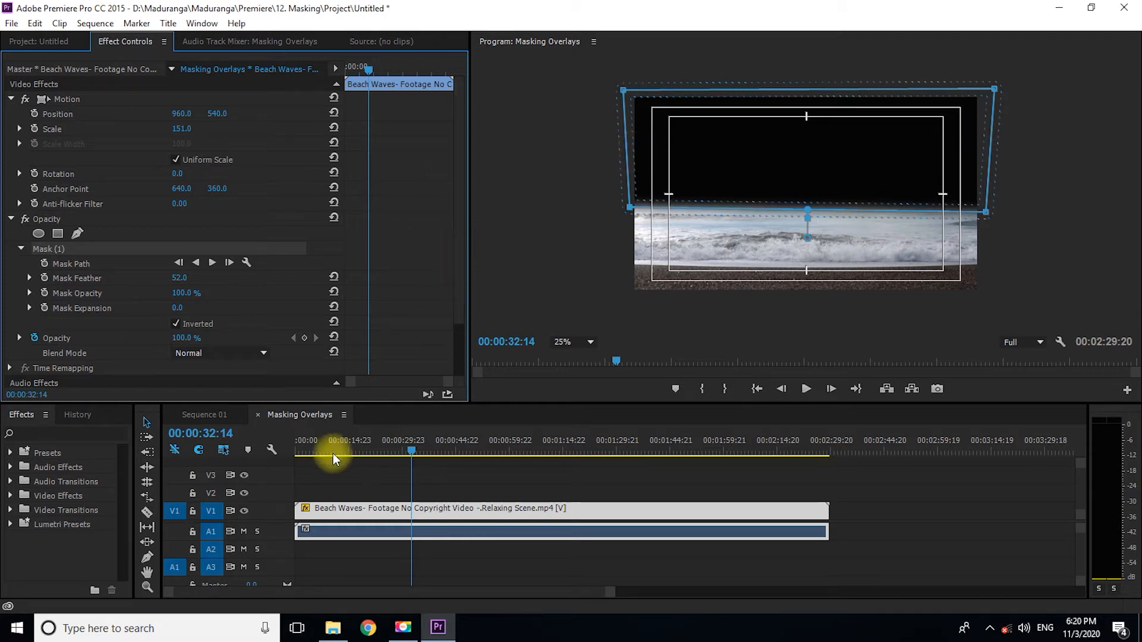
{"action": "left_click", "coordinate": [11, 100]}
- Place 338765.jpg on V1 after the Beach Waves clip and move the playhead onto it at 00:02:35:20
{"action": "left_click", "coordinate": [56, 43]}
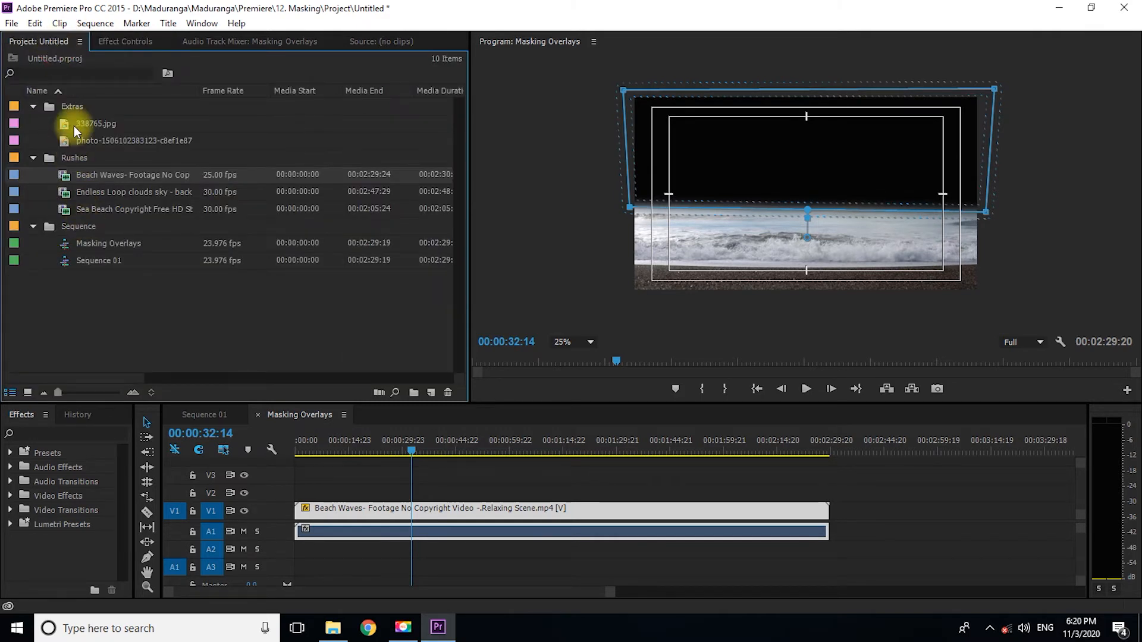
{"action": "left_click_drag", "start_coordinate": [74, 123], "coordinate": [852, 511]}
{"action": "left_click", "coordinate": [851, 453]}
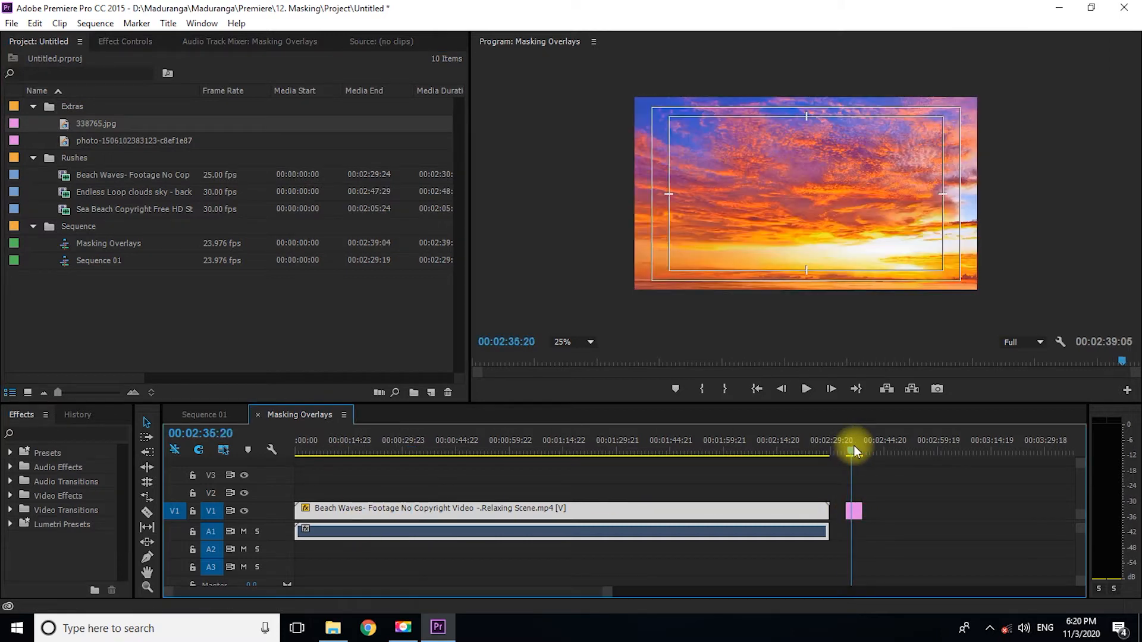
{"action": "left_click_drag", "start_coordinate": [71, 141], "coordinate": [882, 511]}
{"action": "left_click", "coordinate": [888, 452]}
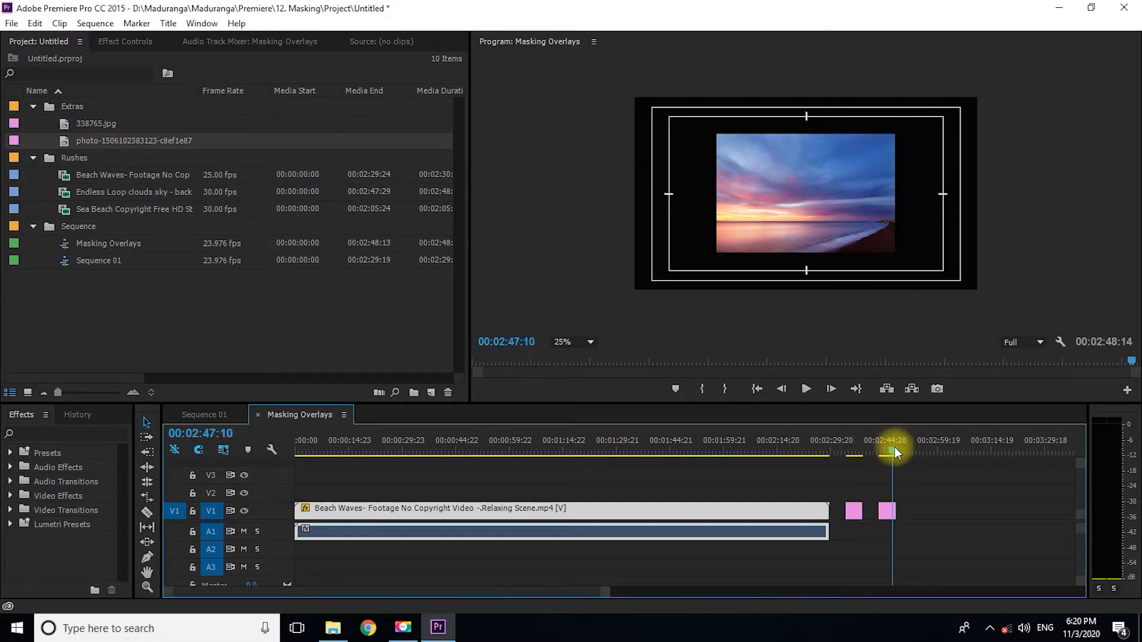
{"action": "left_click_drag", "start_coordinate": [890, 453], "coordinate": [862, 450]}
{"action": "left_click_drag", "start_coordinate": [757, 510], "coordinate": [760, 489]}
{"action": "left_click_drag", "start_coordinate": [891, 510], "coordinate": [829, 512]}
{"action": "left_click_drag", "start_coordinate": [384, 452], "coordinate": [487, 455]}
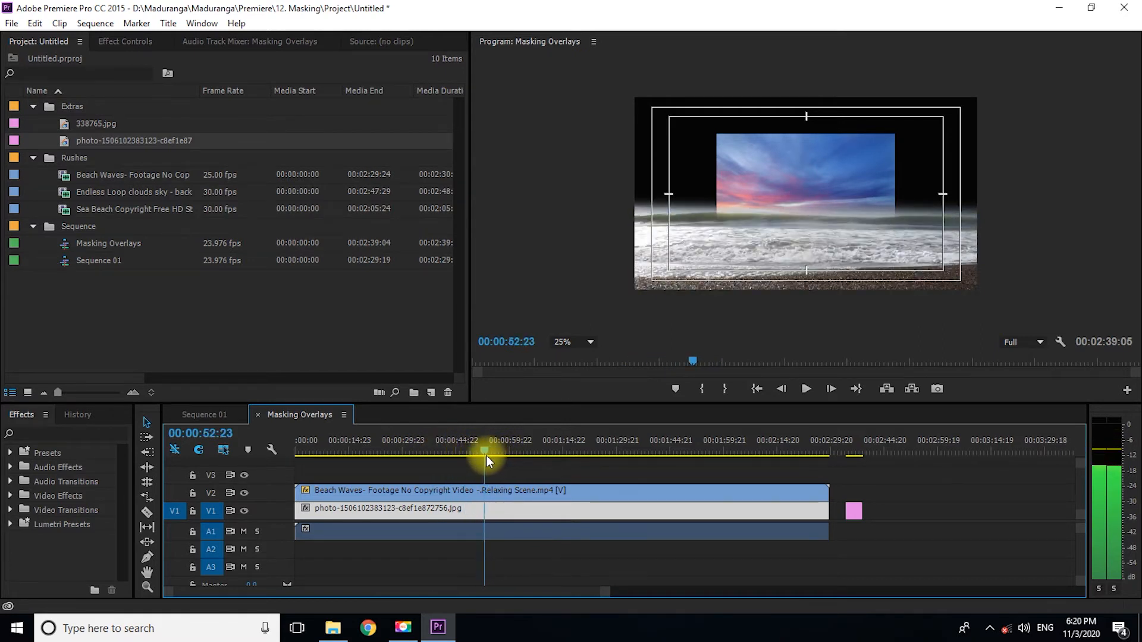
- Trim the Beach Waves clip and the photo beneath it to end at 00:00:52:23, and delete the 338765.jpg clip
{"action": "left_click", "coordinate": [823, 494]}
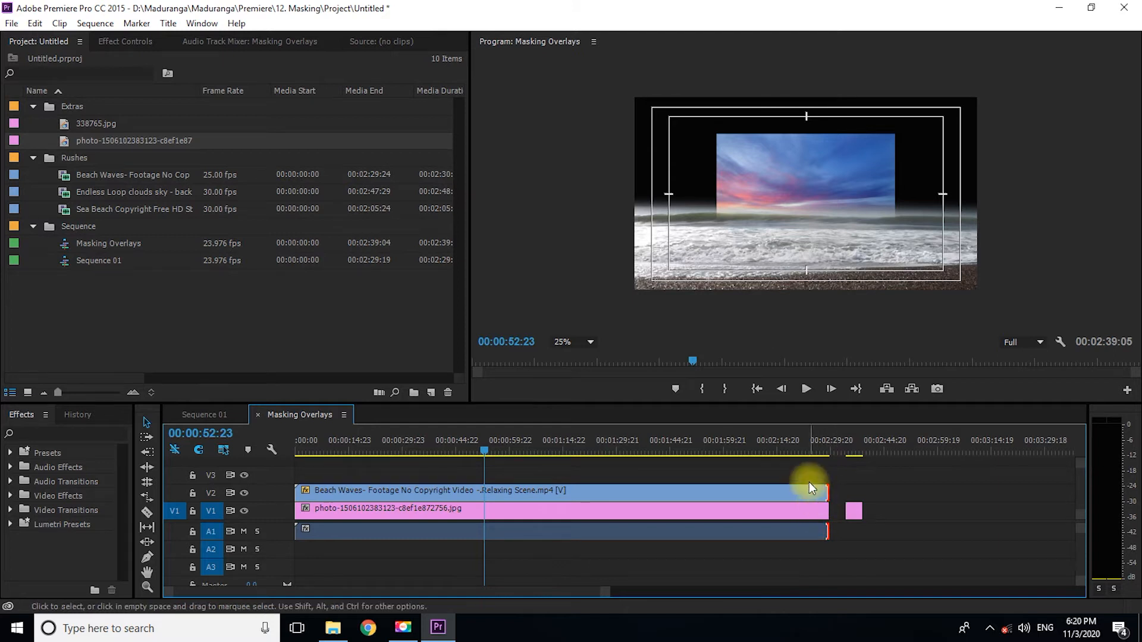
{"action": "left_click", "coordinate": [809, 484]}
{"action": "left_click_drag", "start_coordinate": [824, 498], "coordinate": [483, 502]}
{"action": "left_click", "coordinate": [447, 450]}
{"action": "left_click_drag", "start_coordinate": [852, 512], "coordinate": [534, 522]}
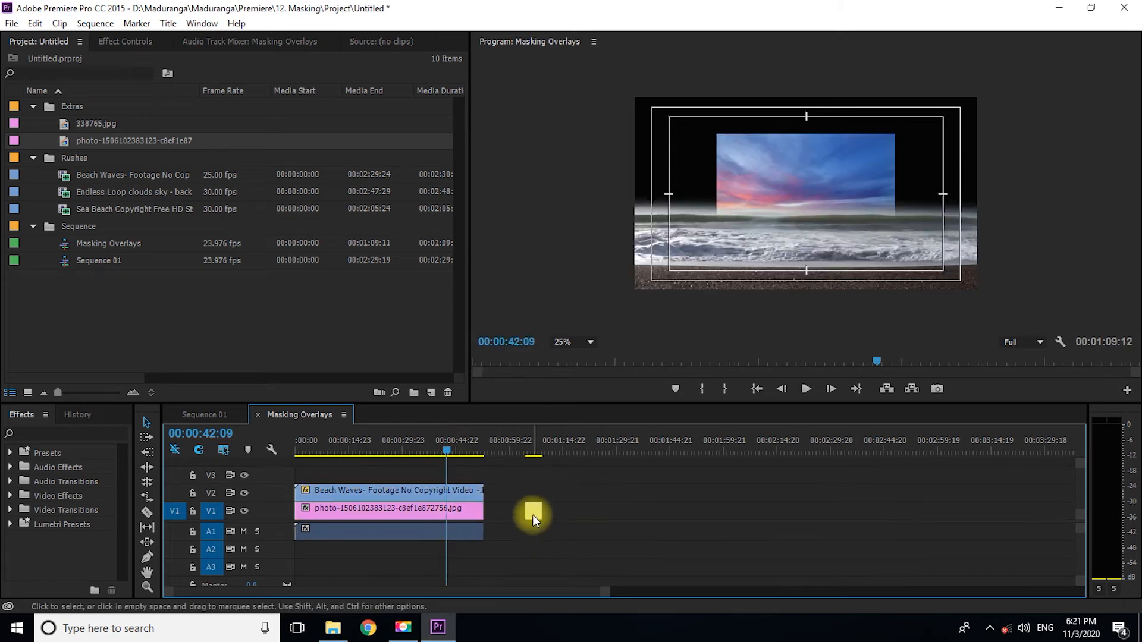
{"action": "key", "text": "Delete"}
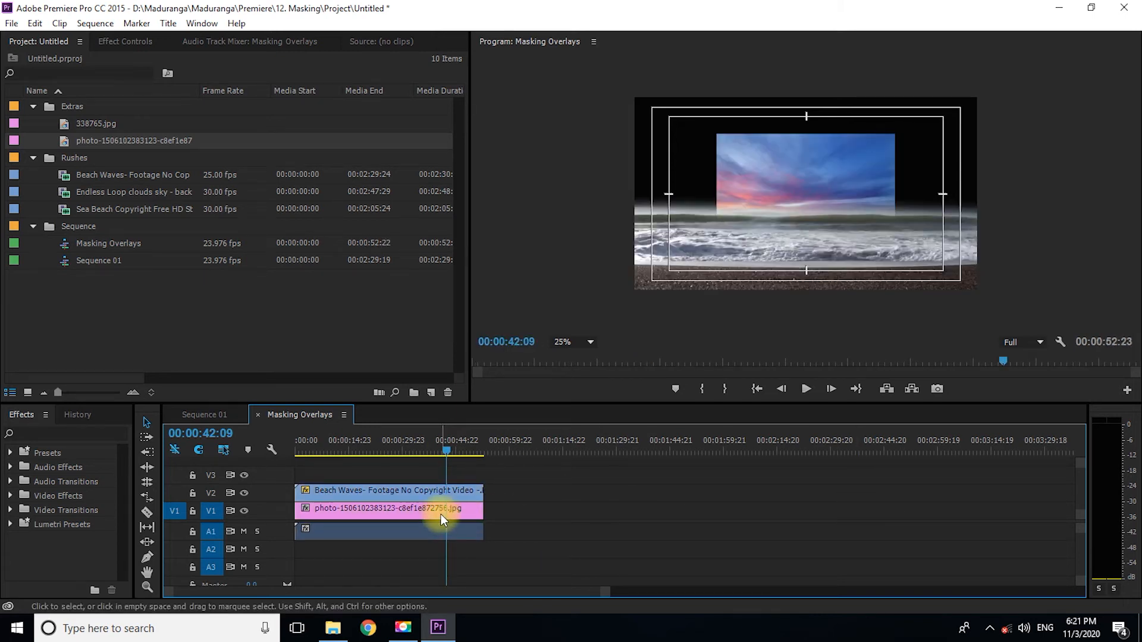
- Set the scale of the photo clip on V1 to 157 in its Motion settings
{"action": "left_click", "coordinate": [441, 514]}
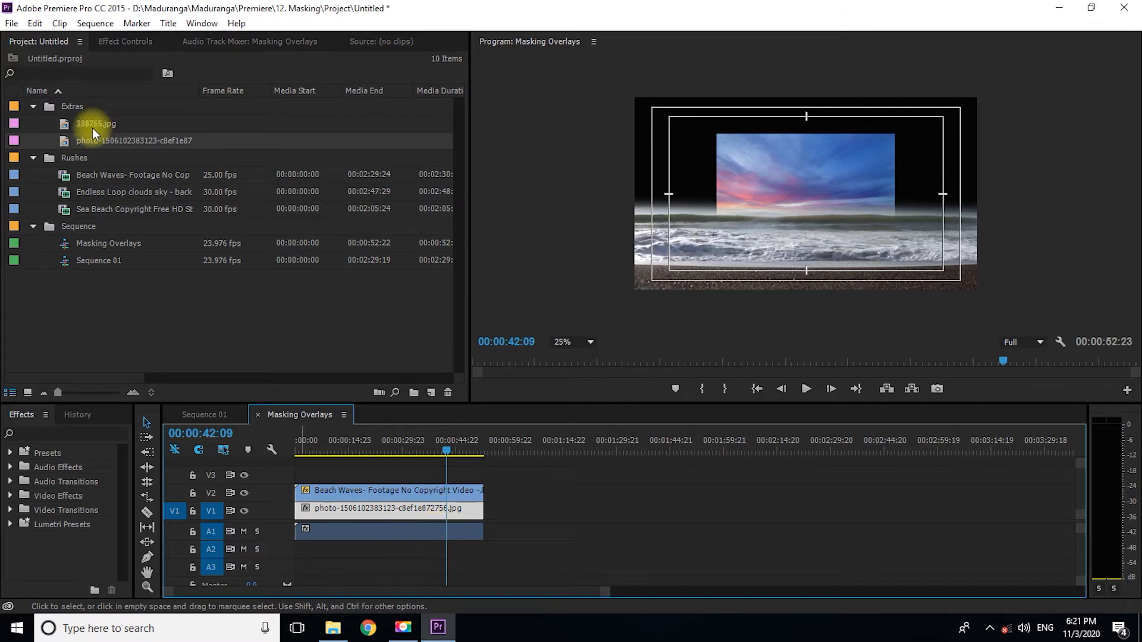
{"action": "left_click", "coordinate": [122, 40]}
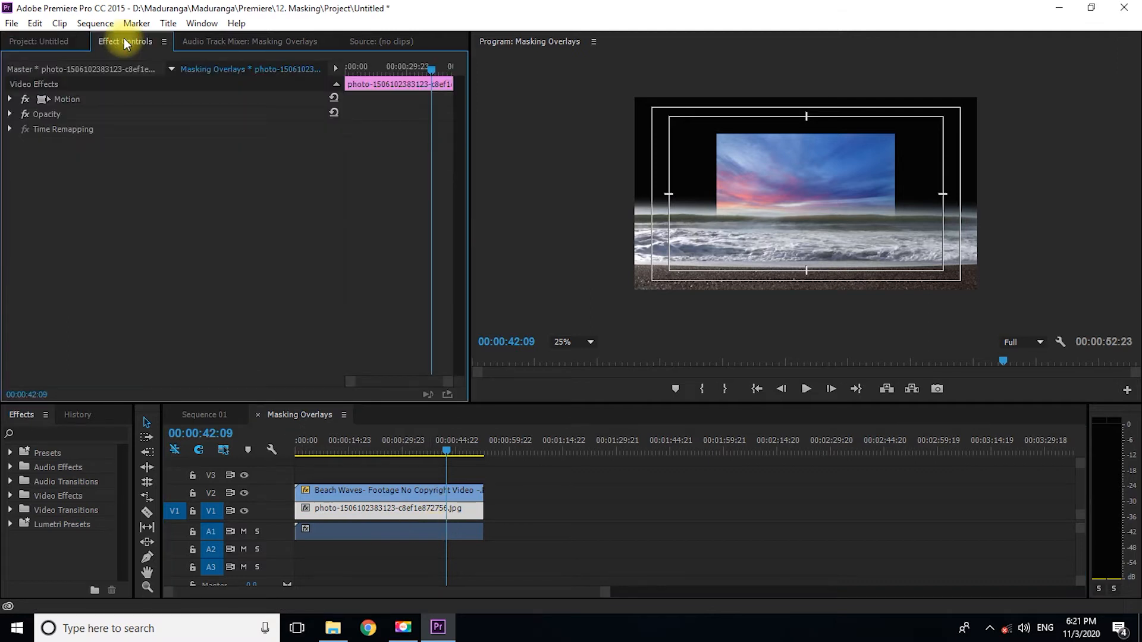
{"action": "left_click", "coordinate": [11, 99]}
{"action": "left_click_drag", "start_coordinate": [174, 128], "coordinate": [221, 132]}
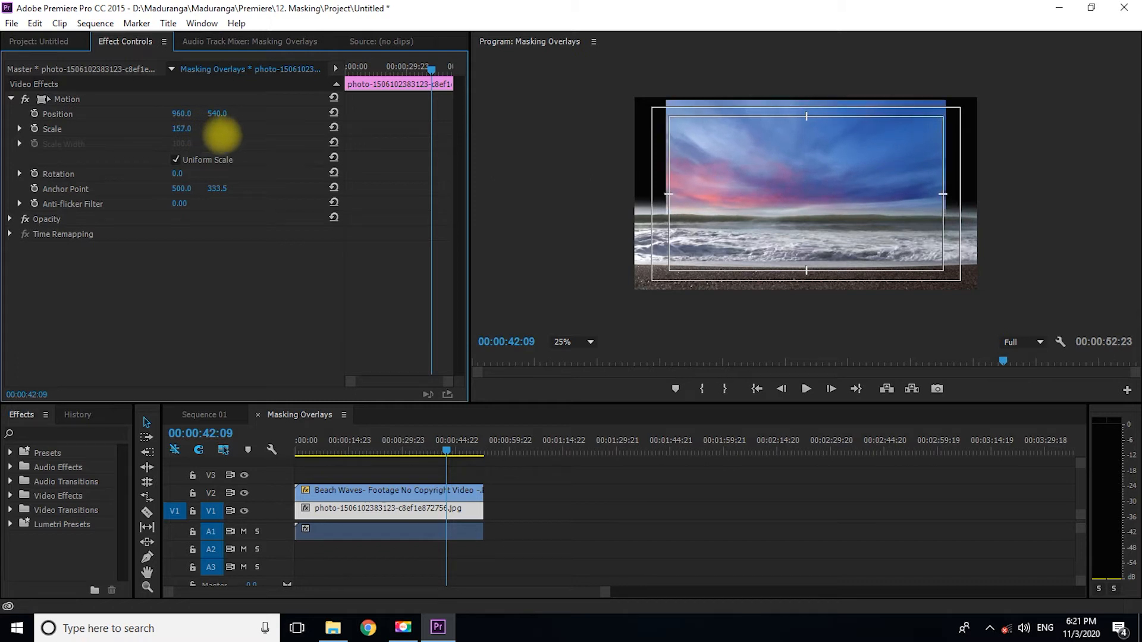
- View the photo and the masked beach clip separately by hiding and showing V2 and V1
{"action": "left_click", "coordinate": [245, 493]}
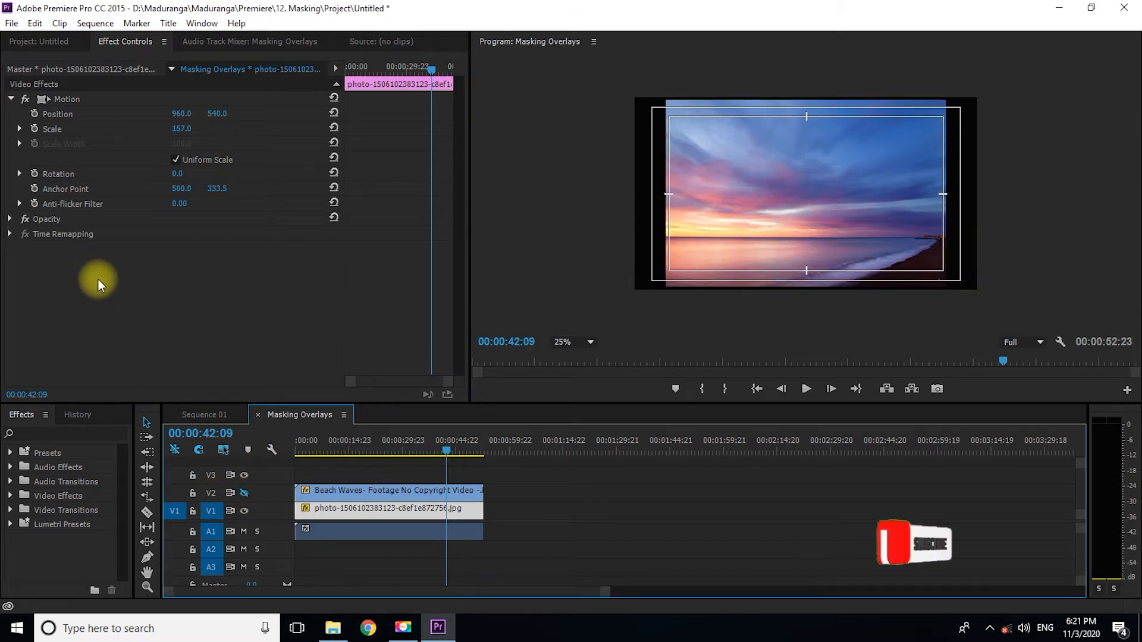
{"action": "left_click", "coordinate": [241, 509]}
{"action": "left_click", "coordinate": [243, 493]}
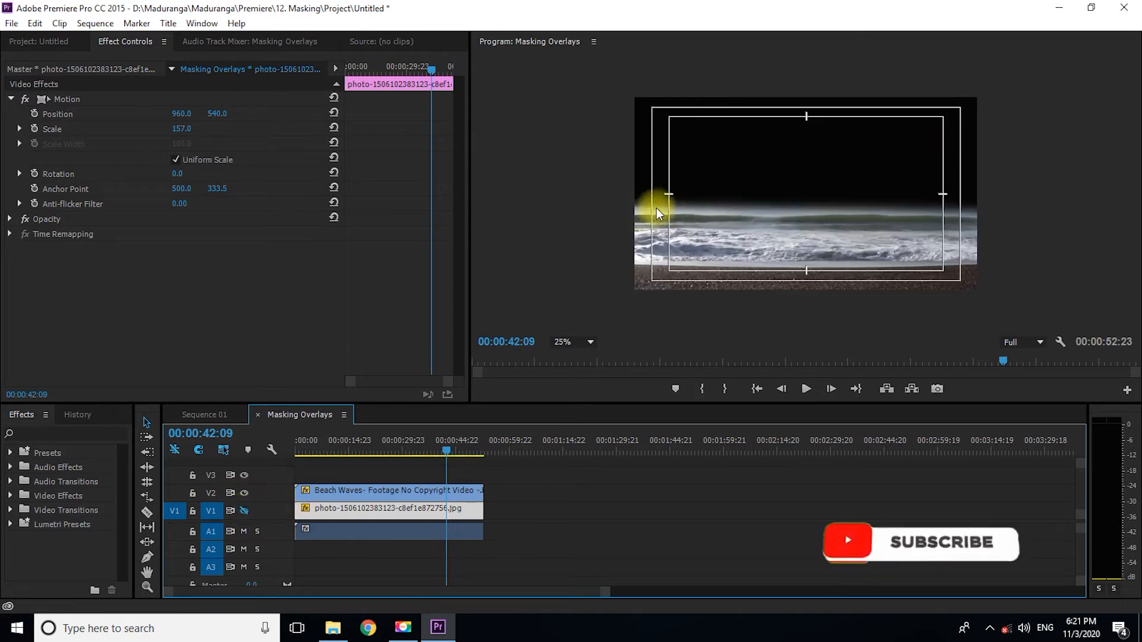
{"action": "left_click", "coordinate": [244, 511]}
- Hide V2, set the V1 photo's scale to 282 and move it to position 1200, 160
{"action": "left_click", "coordinate": [244, 493]}
{"action": "left_click", "coordinate": [340, 515]}
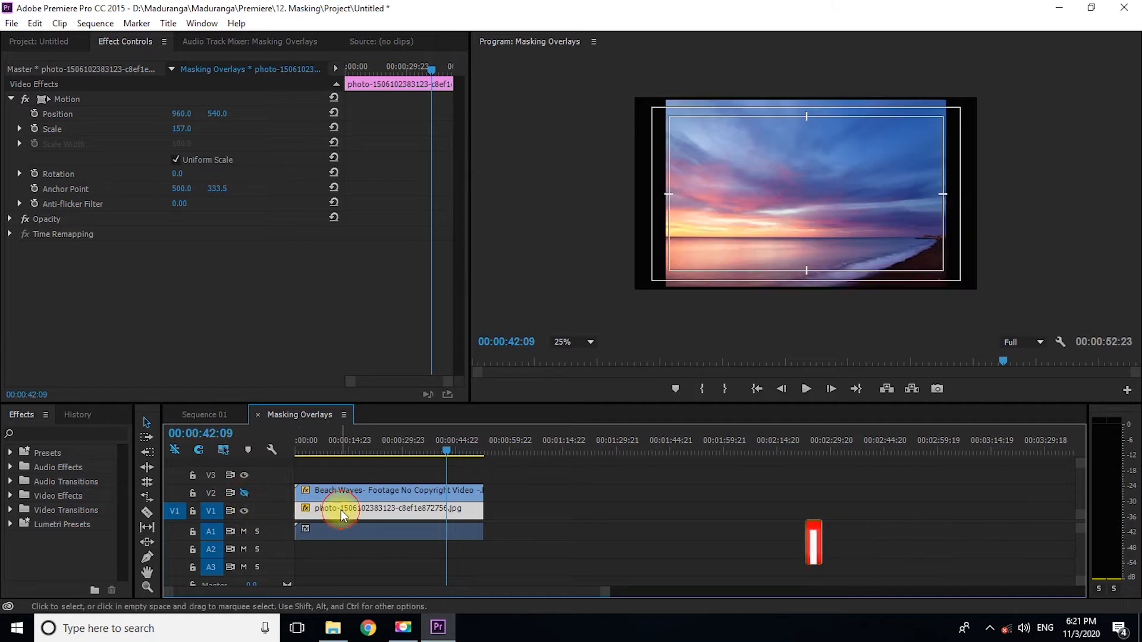
{"action": "left_click_drag", "start_coordinate": [176, 129], "coordinate": [268, 145]}
{"action": "left_click_drag", "start_coordinate": [640, 163], "coordinate": [730, 143]}
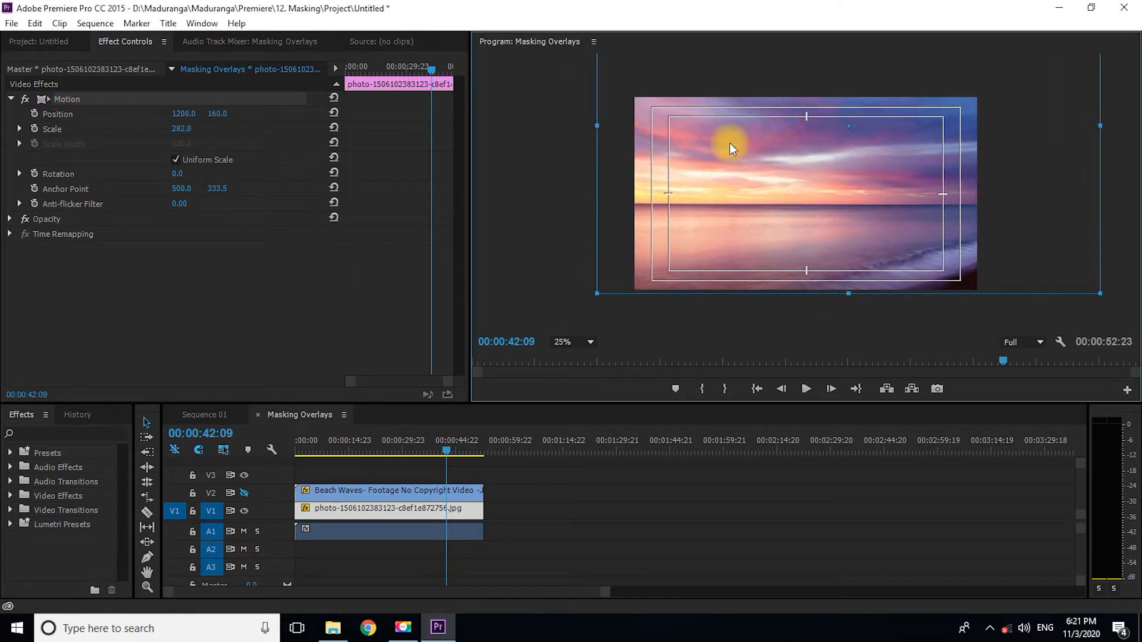
- Enlarge the photo to scale 338, show V2 again and move the photo to position 1656, 104 so its horizon meets the beach clip's
{"action": "left_click_drag", "start_coordinate": [181, 135], "coordinate": [221, 130]}
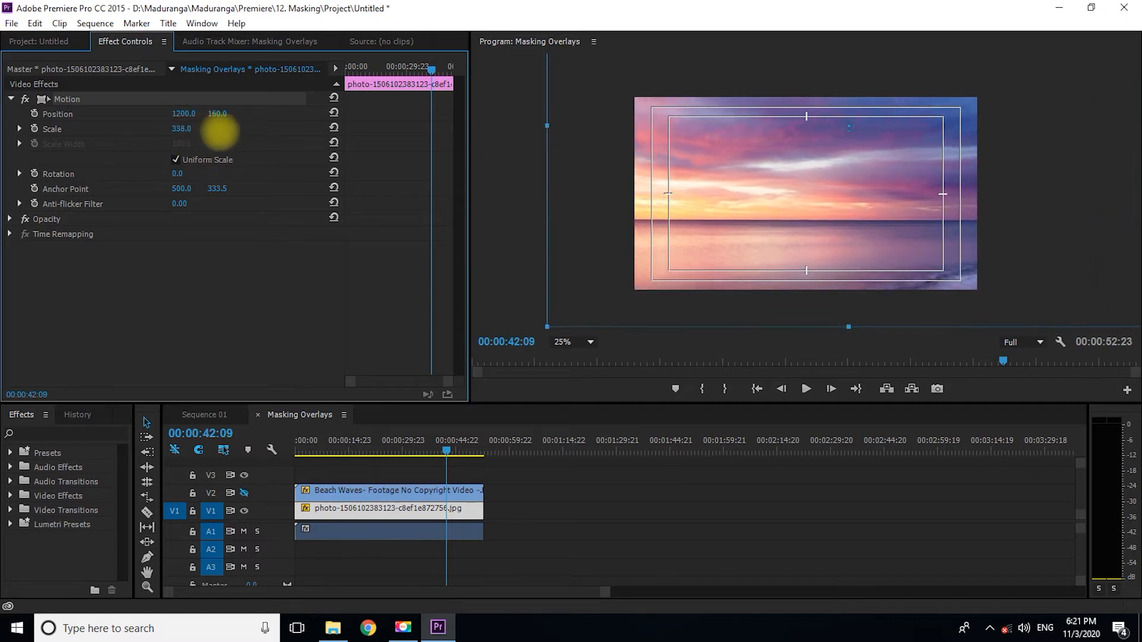
{"action": "left_click_drag", "start_coordinate": [826, 224], "coordinate": [849, 210]}
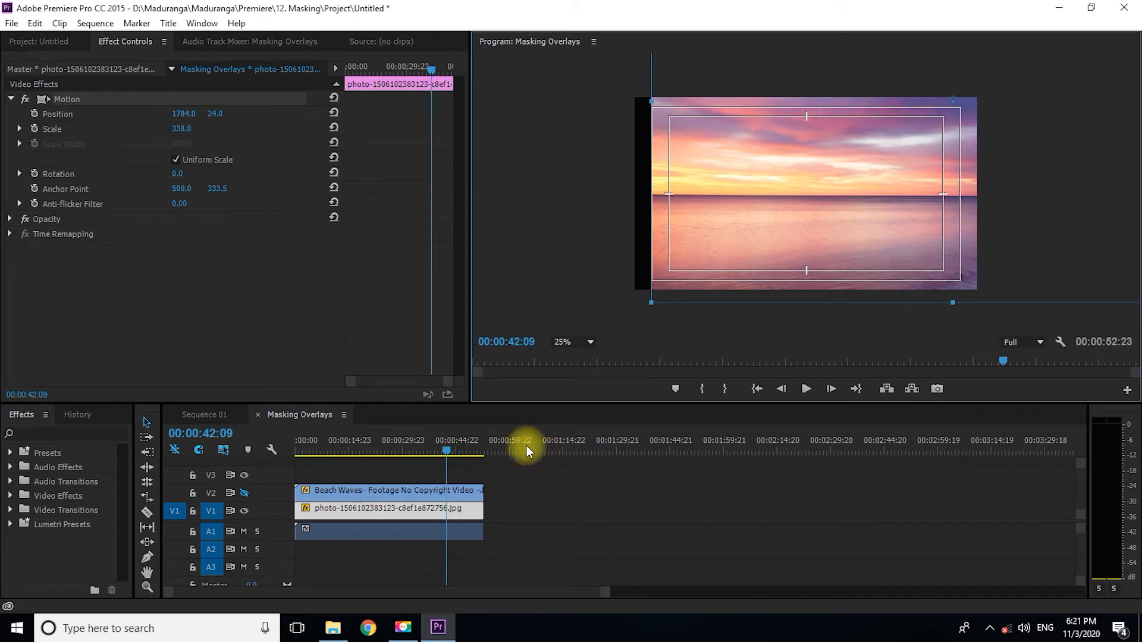
{"action": "left_click", "coordinate": [244, 492]}
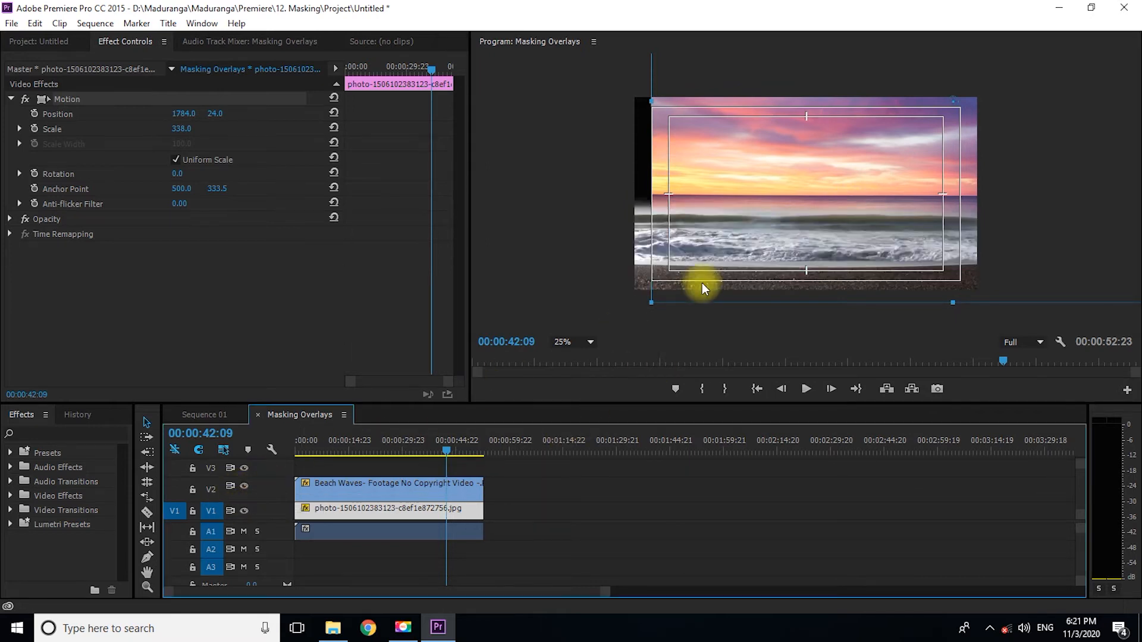
{"action": "left_click_drag", "start_coordinate": [720, 205], "coordinate": [697, 211]}
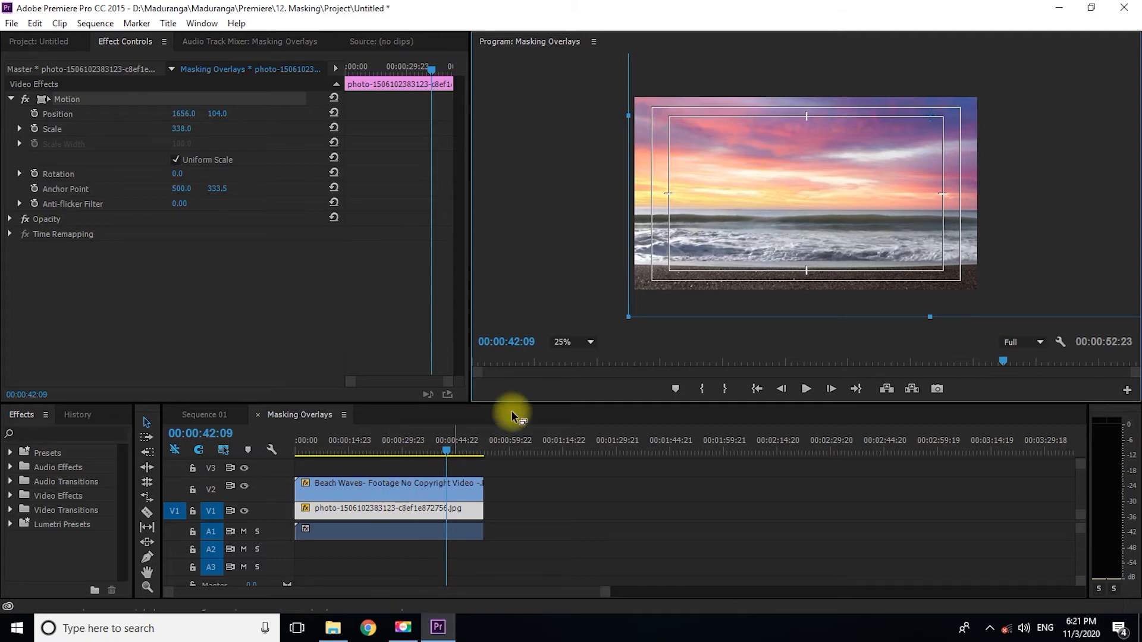
- Play back the composite from about 00:00:14 to check the replaced sky
{"action": "left_click", "coordinate": [751, 518]}
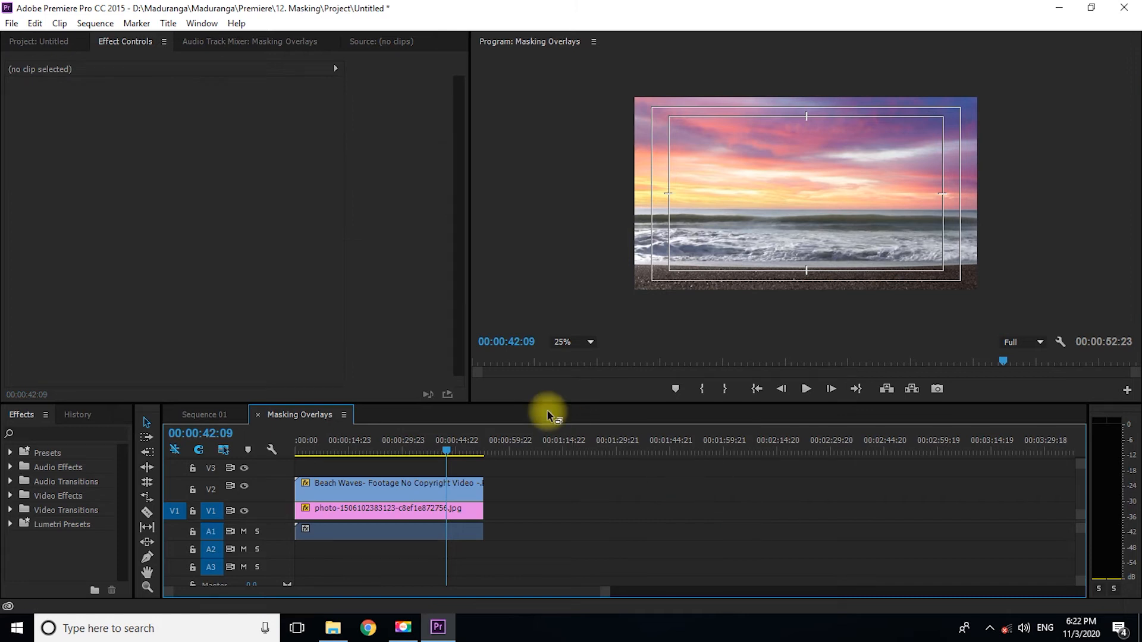
{"action": "left_click", "coordinate": [345, 450]}
{"action": "key", "text": "space"}
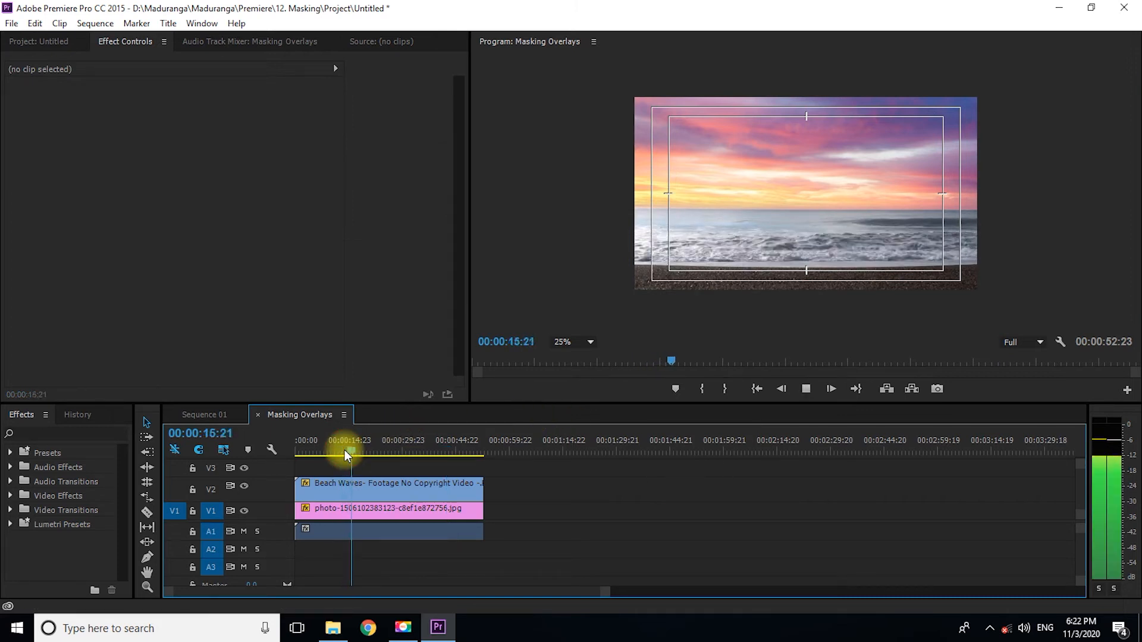
{"action": "key", "text": "space"}
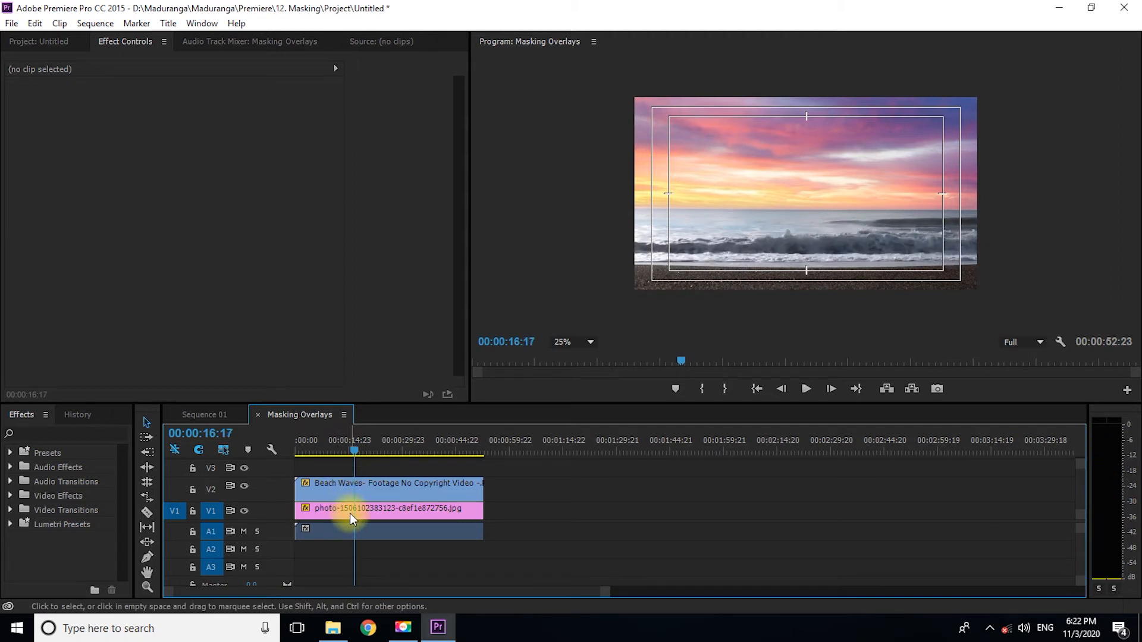
- Duplicate the photo from V1 onto V3 and draw a closed four-point opacity mask on the copy around the sea below the horizon
{"action": "left_click_drag", "start_coordinate": [350, 512], "coordinate": [351, 467]}
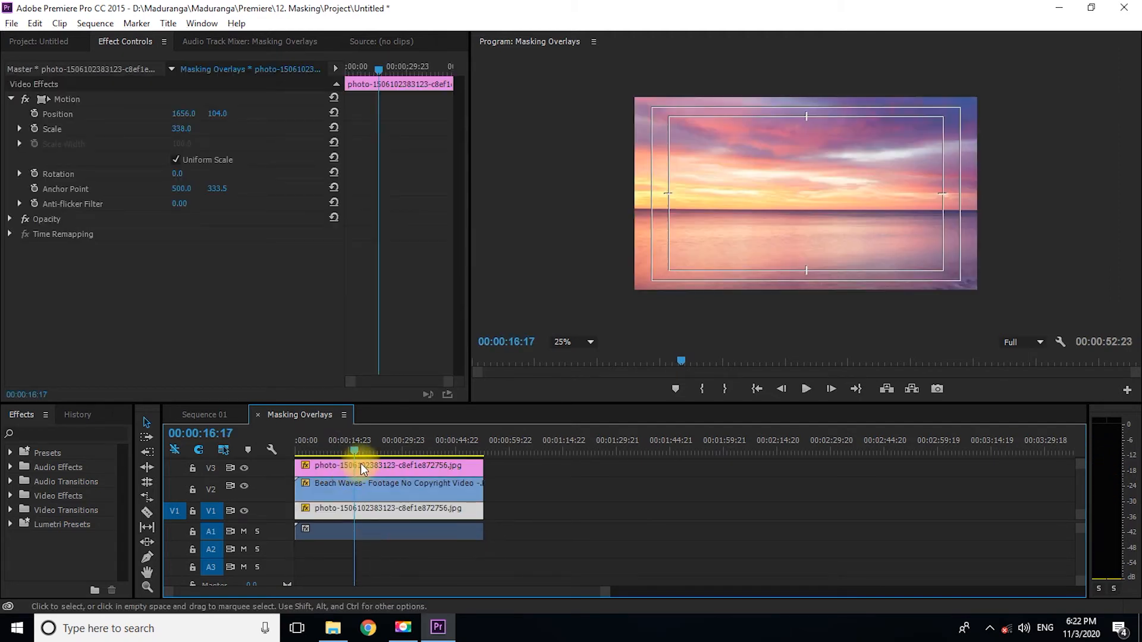
{"action": "left_click", "coordinate": [361, 467]}
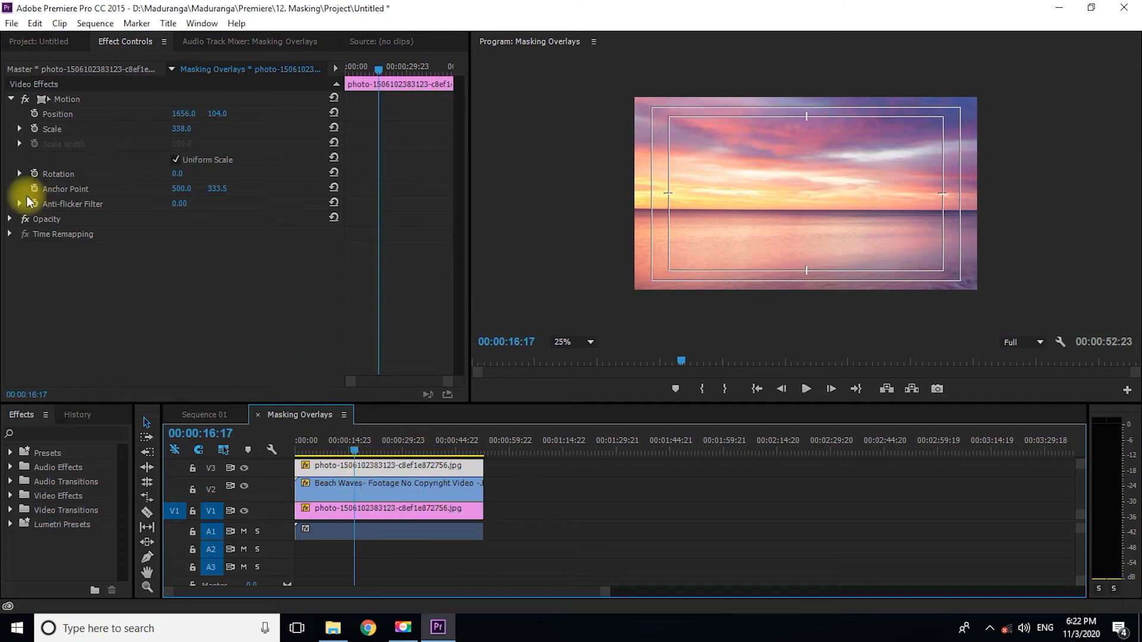
{"action": "left_click", "coordinate": [10, 219]}
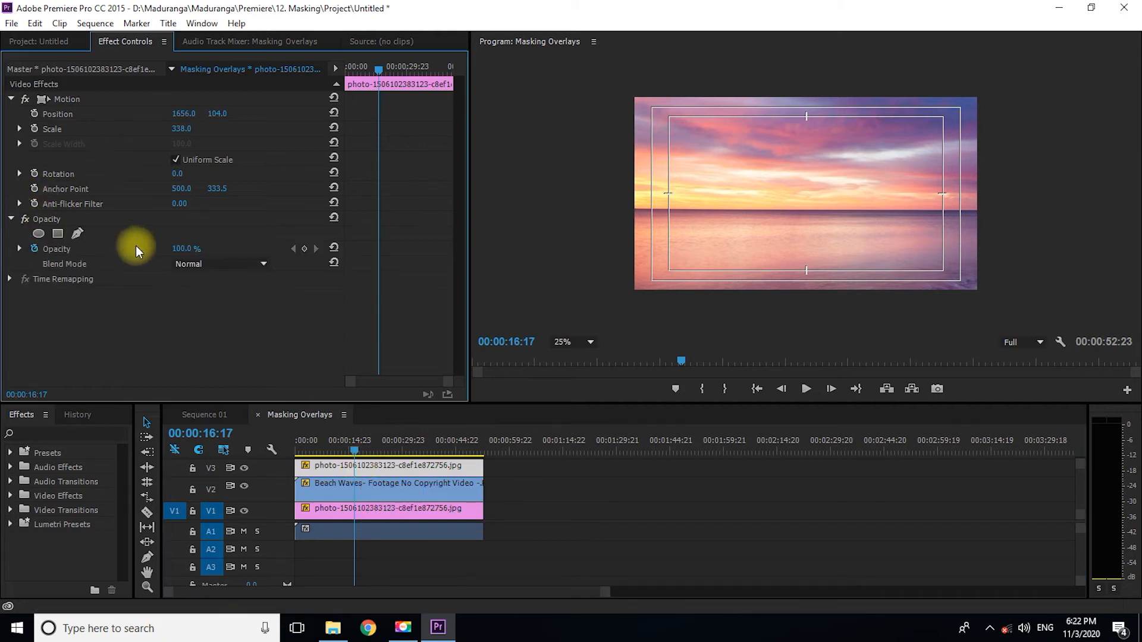
{"action": "left_click", "coordinate": [79, 234]}
{"action": "left_click", "coordinate": [626, 210]}
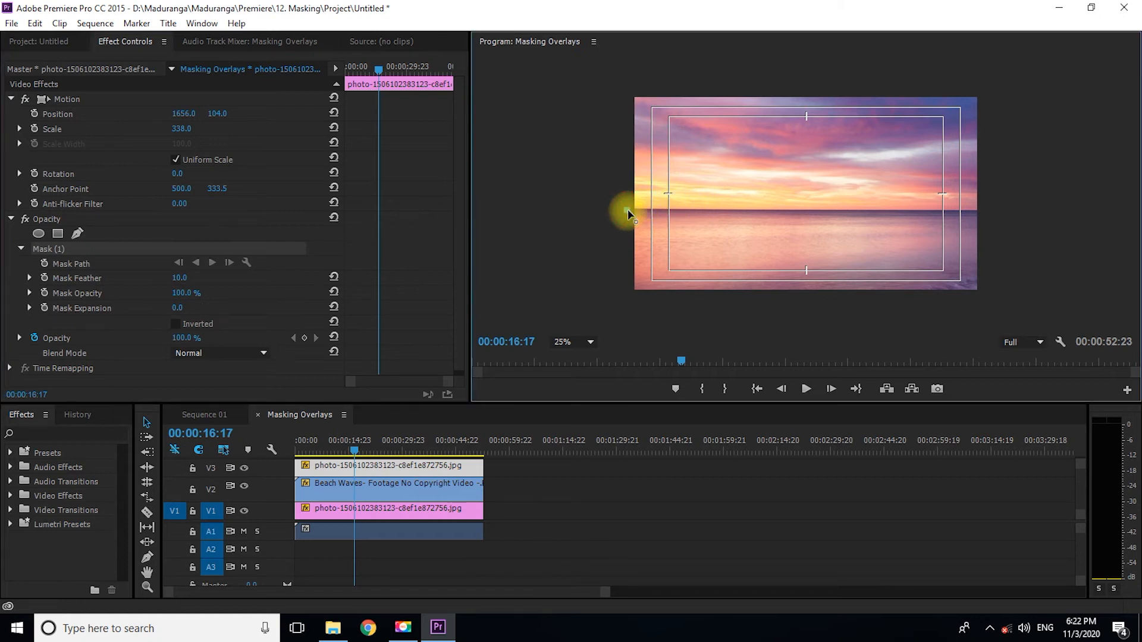
{"action": "left_click", "coordinate": [985, 210]}
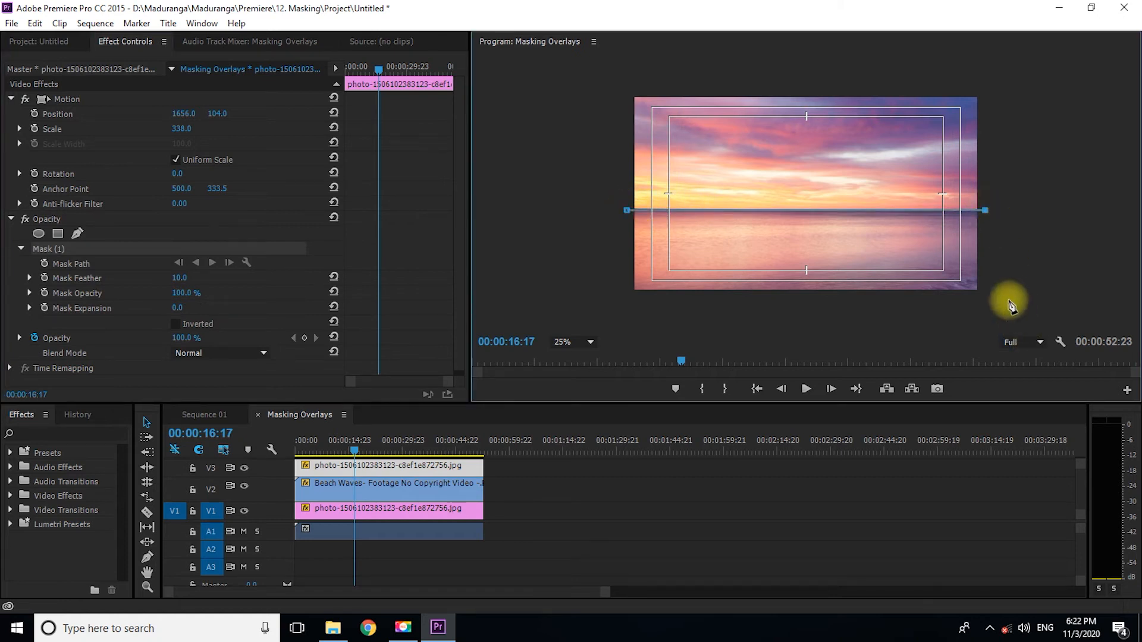
{"action": "left_click", "coordinate": [1002, 307]}
{"action": "left_click", "coordinate": [619, 317]}
{"action": "left_click", "coordinate": [626, 210]}
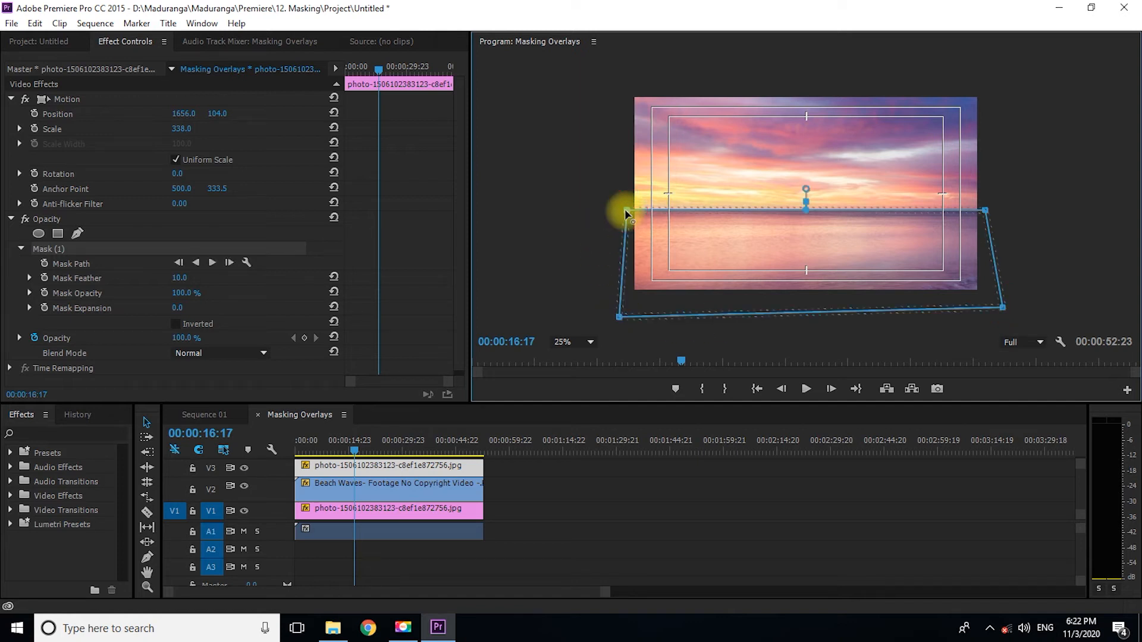
{"action": "left_click", "coordinate": [245, 513]}
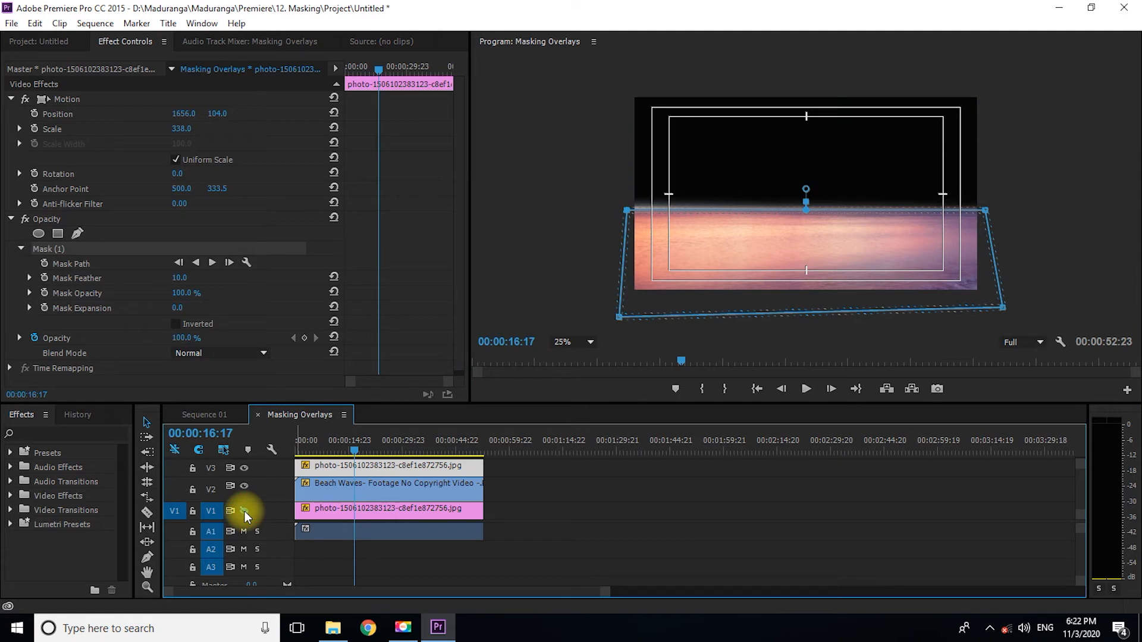
{"action": "left_click", "coordinate": [245, 513]}
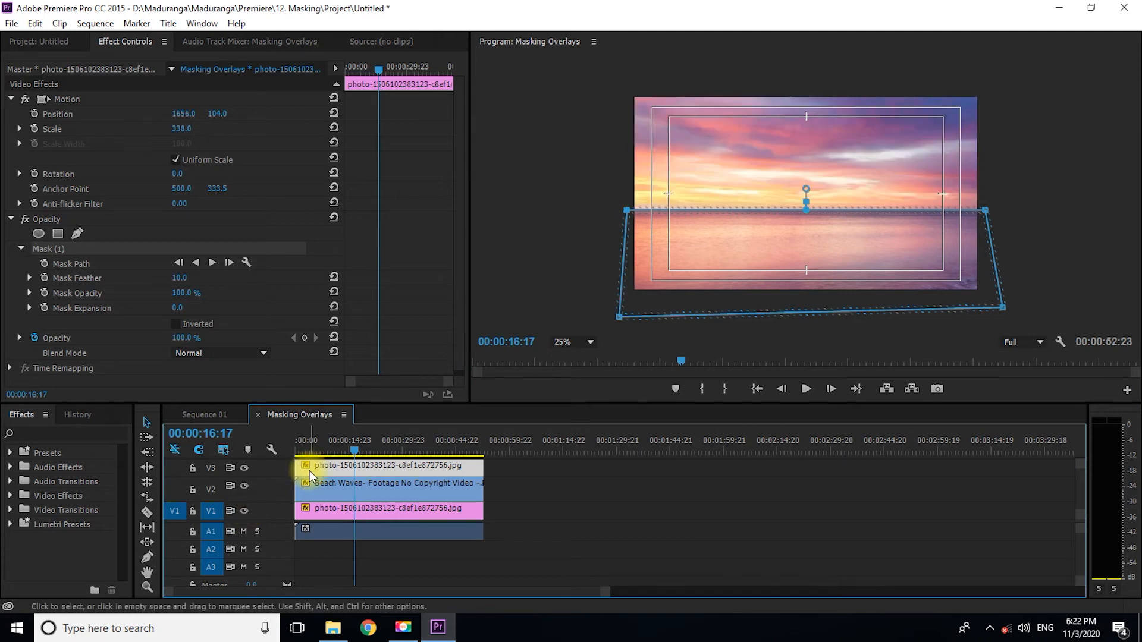
- Set the blend mode of the masked photo on V3 to Overlay and deselect the clip
{"action": "left_click", "coordinate": [180, 348]}
{"action": "left_click", "coordinate": [307, 372]}
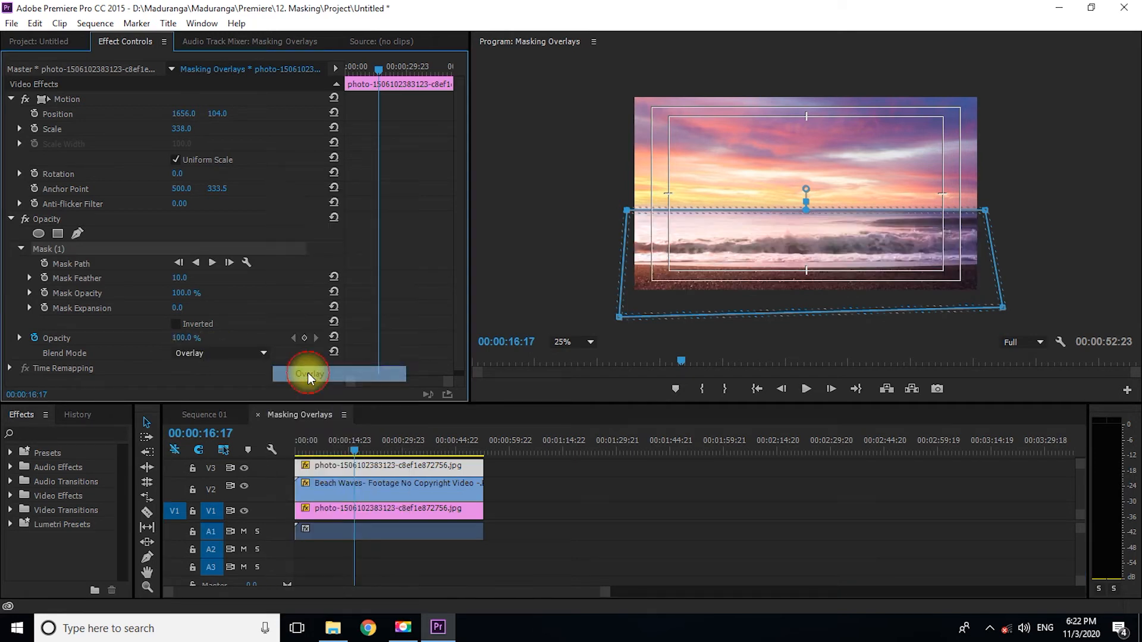
{"action": "left_click", "coordinate": [569, 254]}
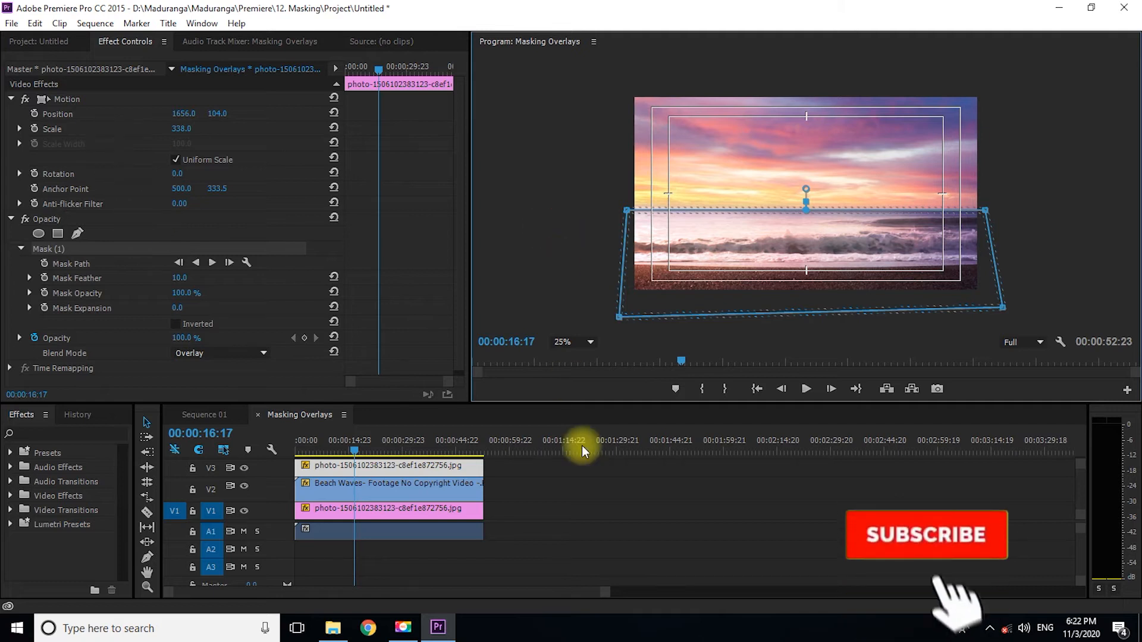
{"action": "left_click", "coordinate": [587, 489]}
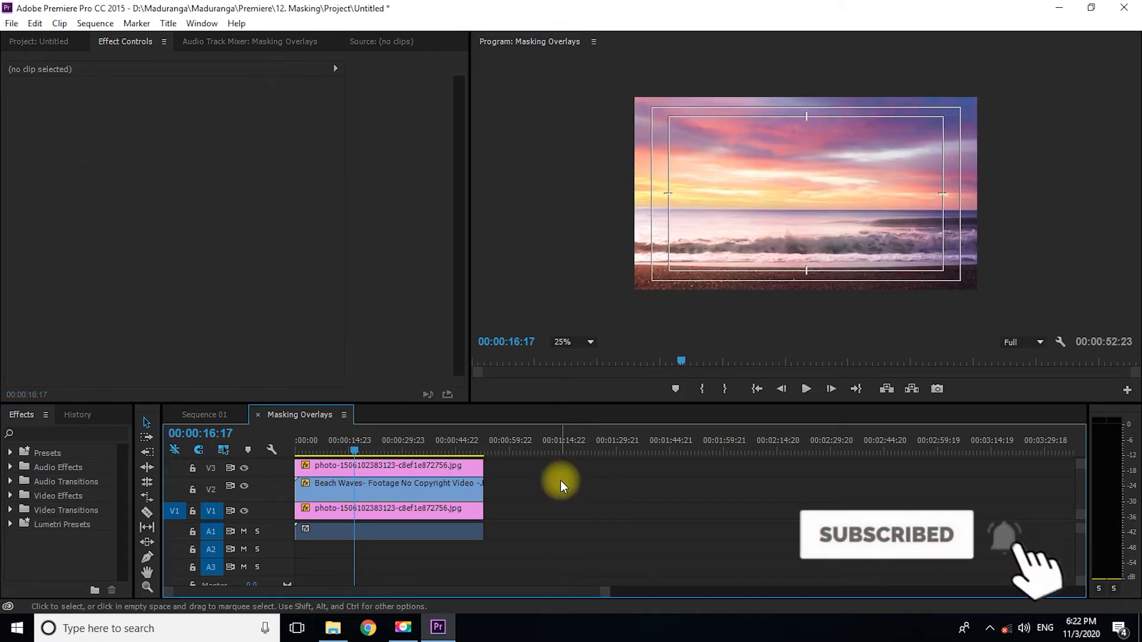
- Play the sequence from 00:00:21:23 and toggle V3's visibility to compare the water with and without the overlay
{"action": "left_click_drag", "start_coordinate": [357, 452], "coordinate": [372, 451]}
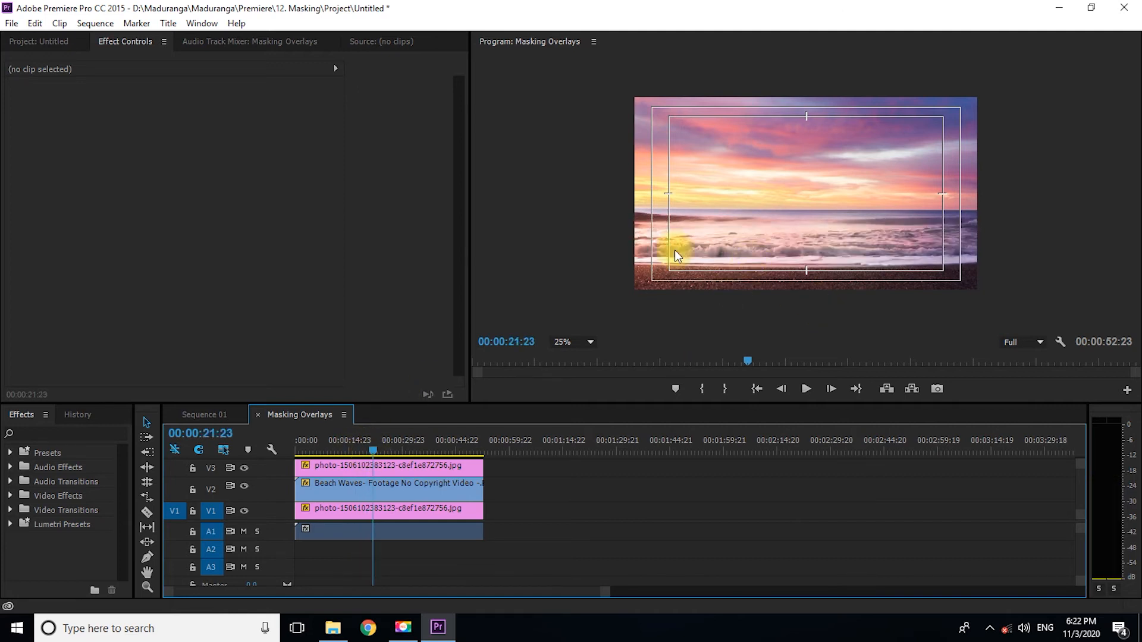
{"action": "key", "text": "space"}
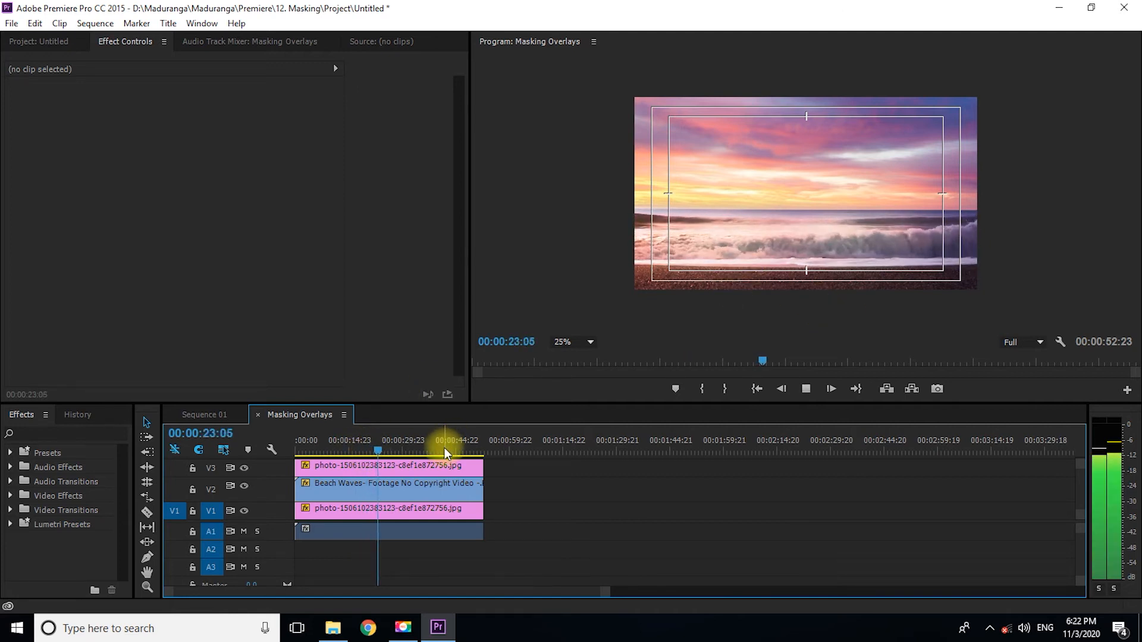
{"action": "left_click", "coordinate": [243, 469]}
{"action": "left_click", "coordinate": [244, 468]}
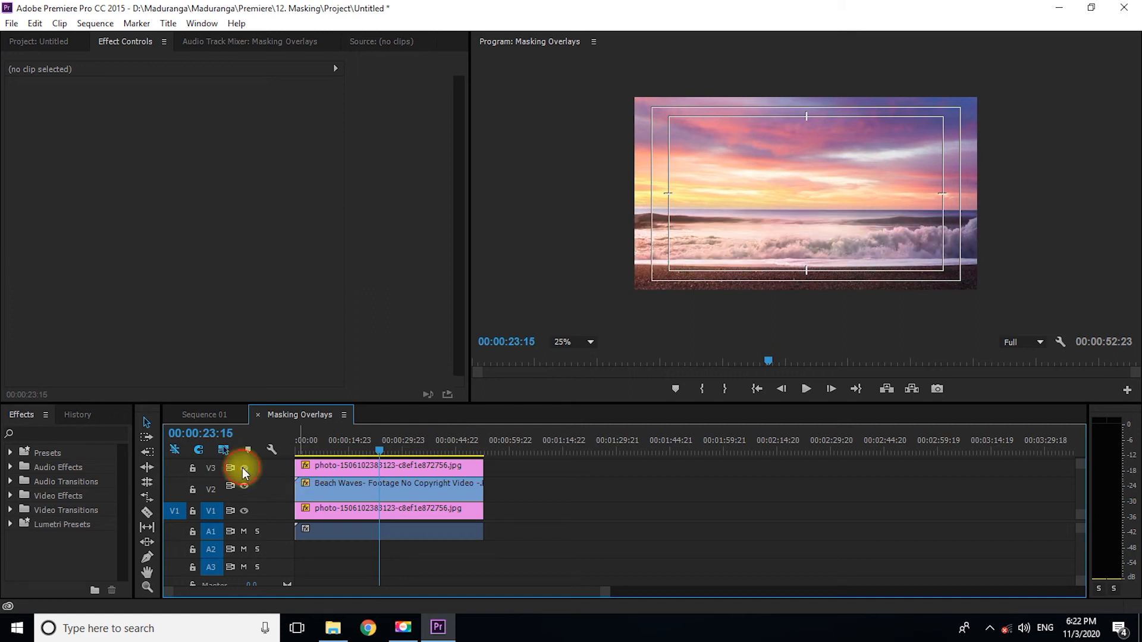
{"action": "left_click", "coordinate": [243, 468]}
{"action": "key", "text": "space"}
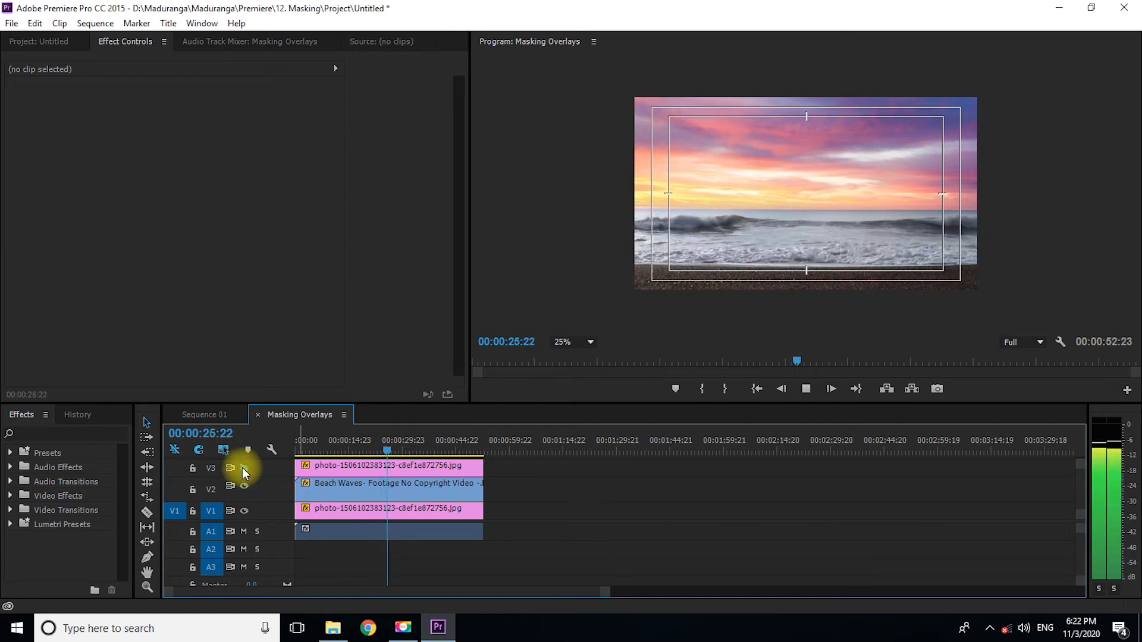
{"action": "left_click", "coordinate": [243, 468]}
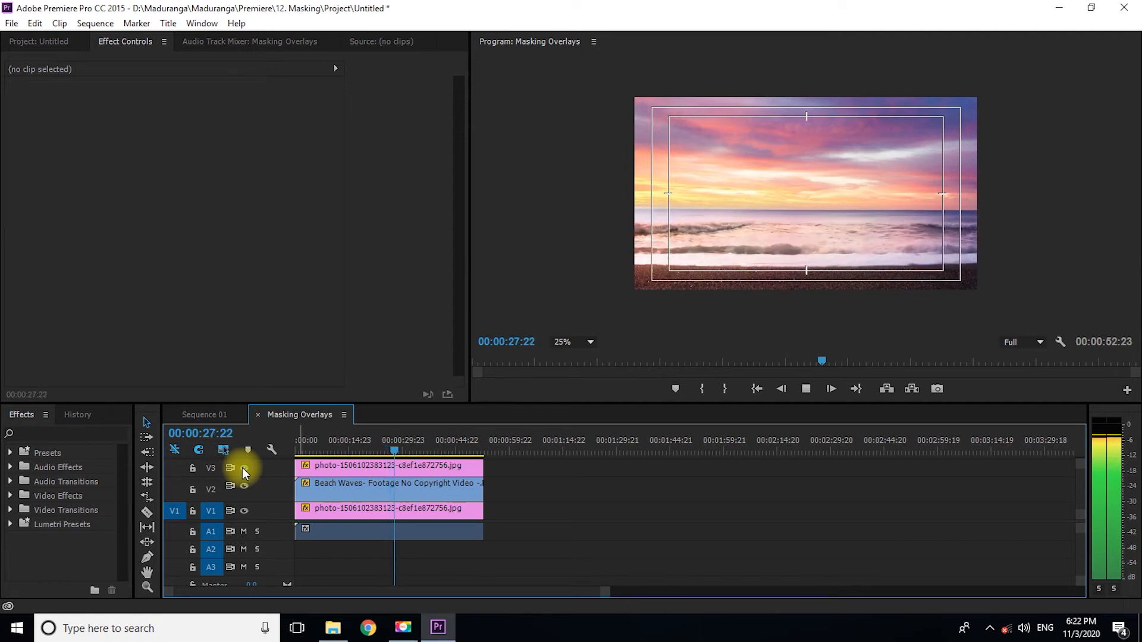
- Set the opacity of the masked Overlay photo on V3 to 72% and play back the result from 00:00:29:06
{"action": "left_click", "coordinate": [353, 468]}
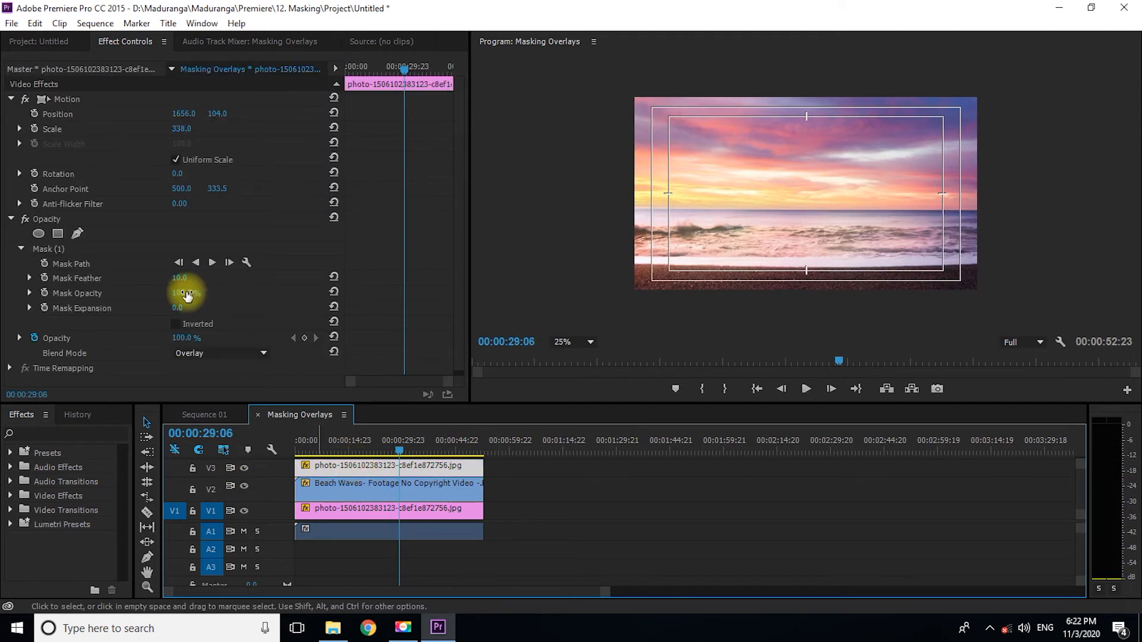
{"action": "mouse_move", "coordinate": [184, 342]}
{"action": "left_mouse_down"}
{"action": "mouse_move", "coordinate": [159, 337]}
{"action": "mouse_move", "coordinate": [190, 339]}
{"action": "left_mouse_up"}
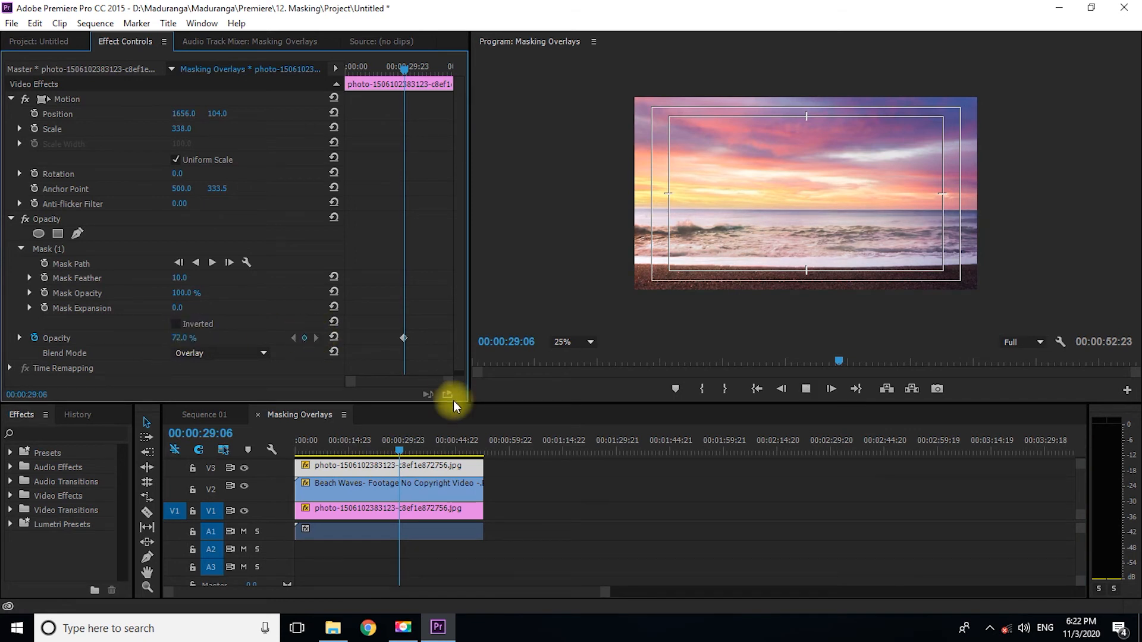
{"action": "key", "text": "space"}
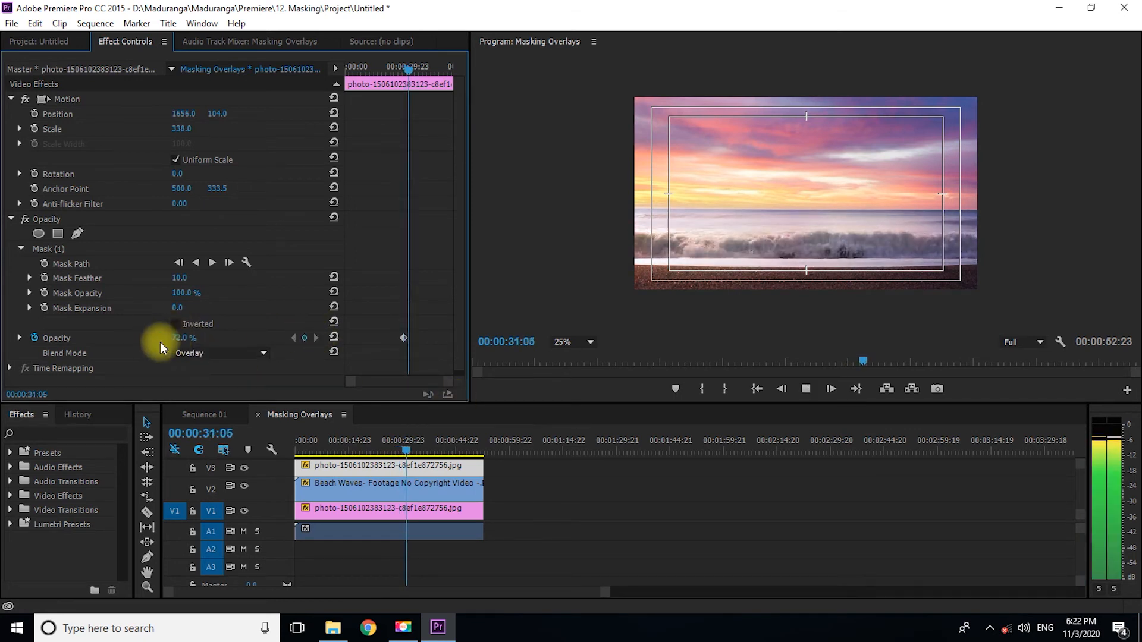
{"action": "key", "text": "space"}
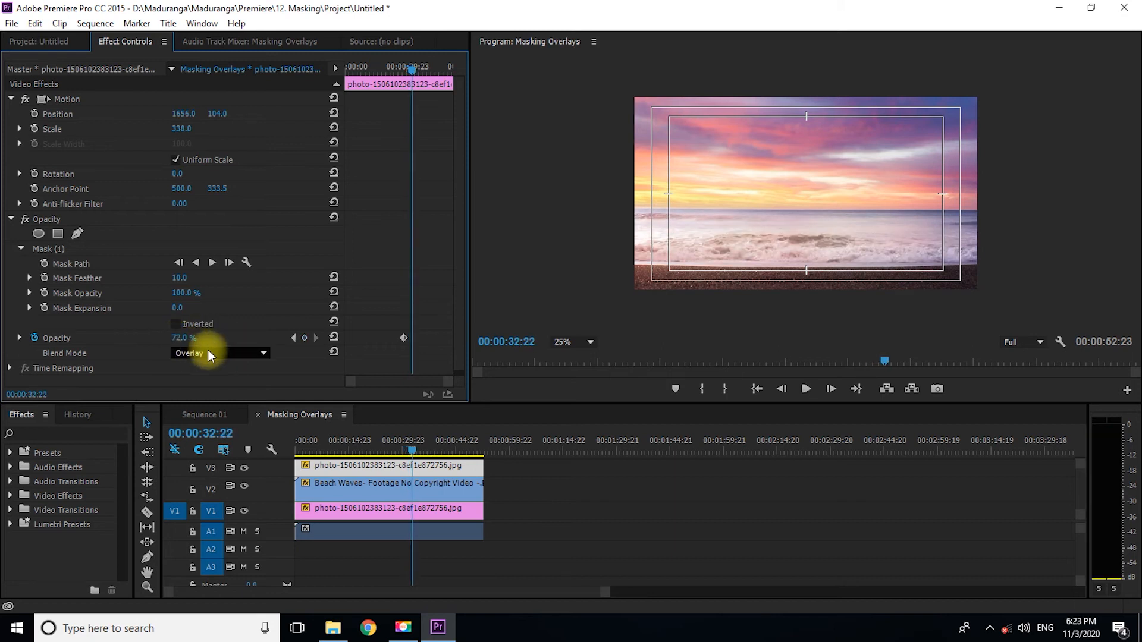
{"action": "left_click", "coordinate": [209, 352]}
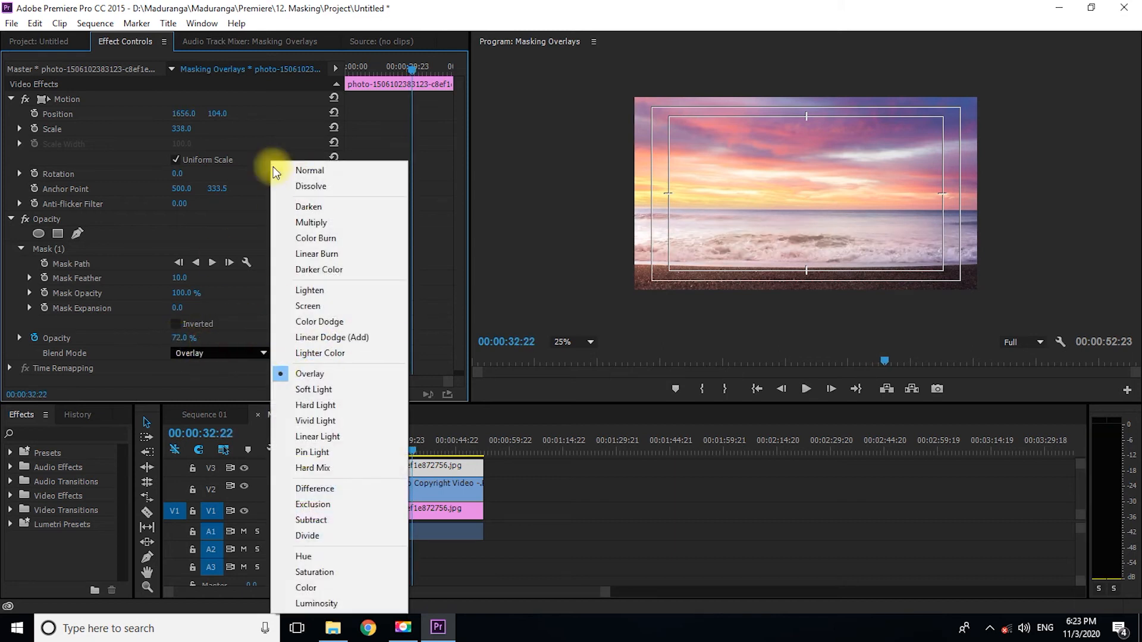
{"action": "left_click", "coordinate": [577, 471]}
{"action": "left_click", "coordinate": [424, 450]}
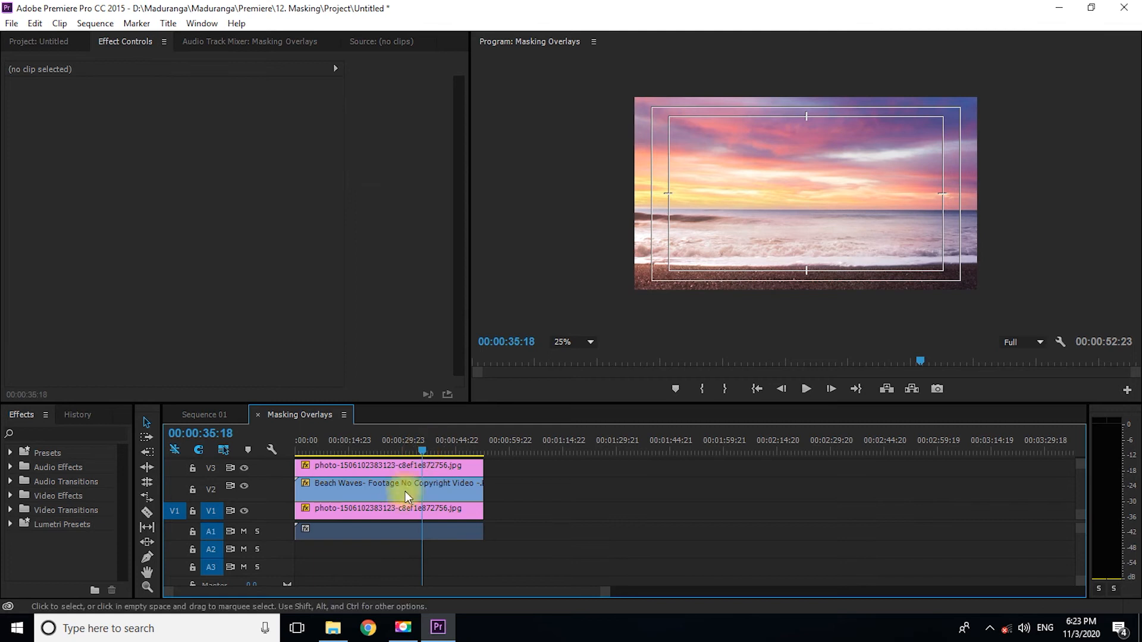
- Expand track V1 and turn on Scale and Position keyframing for its sunset photo at 00:00:00:00
{"action": "left_click", "coordinate": [387, 511]}
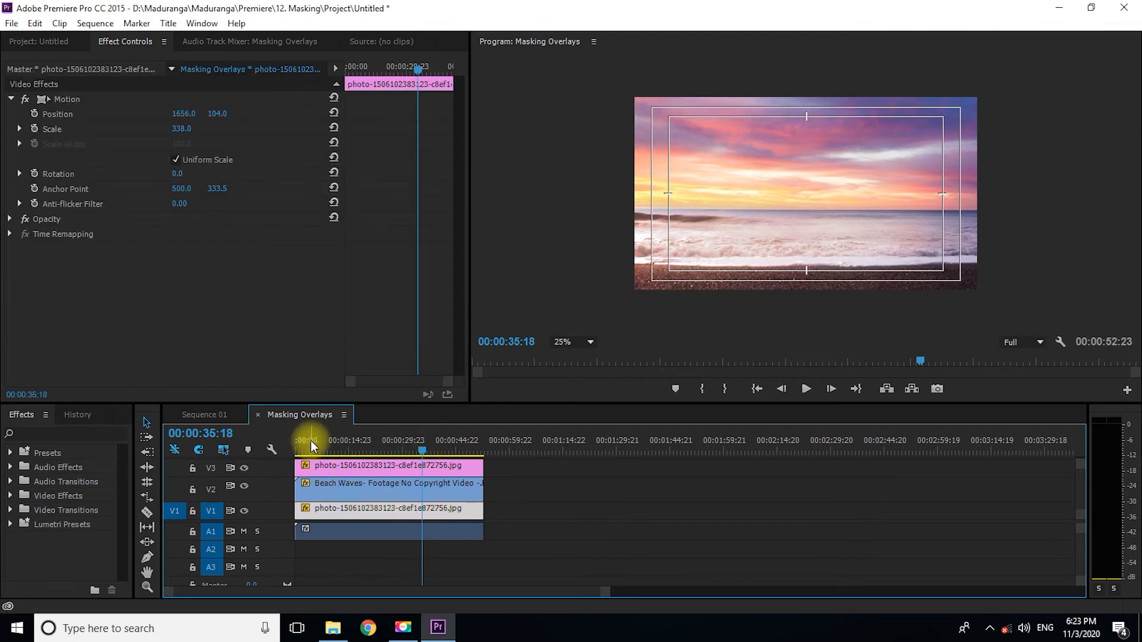
{"action": "left_click", "coordinate": [295, 444]}
{"action": "key", "text": "space"}
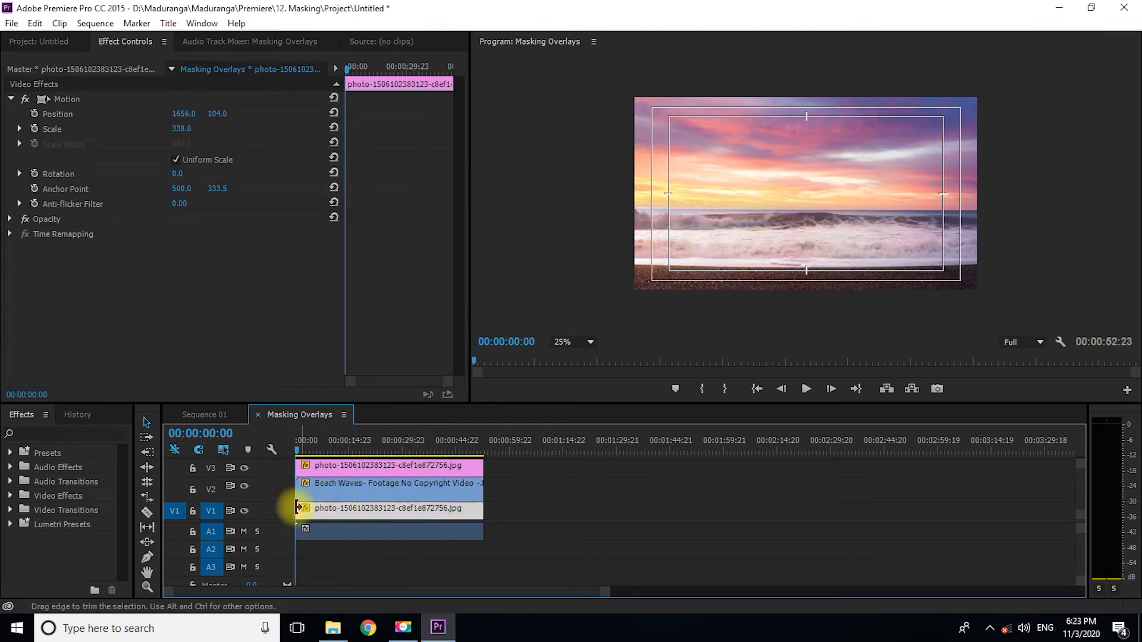
{"action": "double_click", "coordinate": [276, 508]}
{"action": "scroll", "coordinate": [276, 508], "scroll_direction": "up", "scroll_amount": 2}
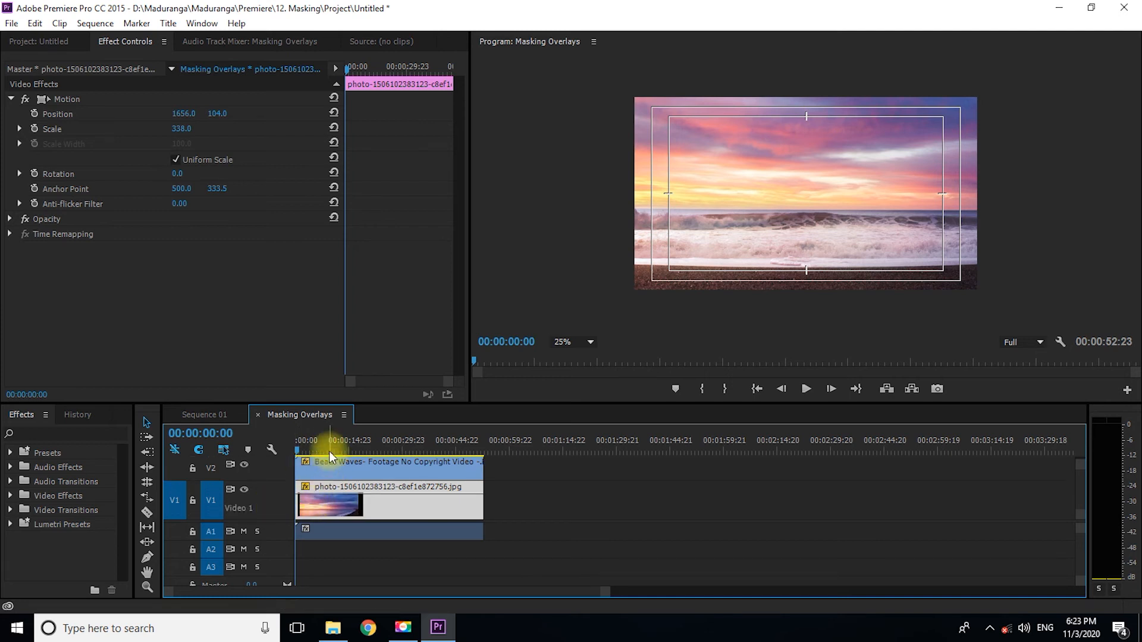
{"action": "left_click", "coordinate": [35, 128]}
{"action": "left_click", "coordinate": [35, 113]}
- Add Position and Scale keyframes to the V1 photo at 00:00:52:22 and set its Scale at 00:00:00:00 to 332
{"action": "key", "text": "End"}
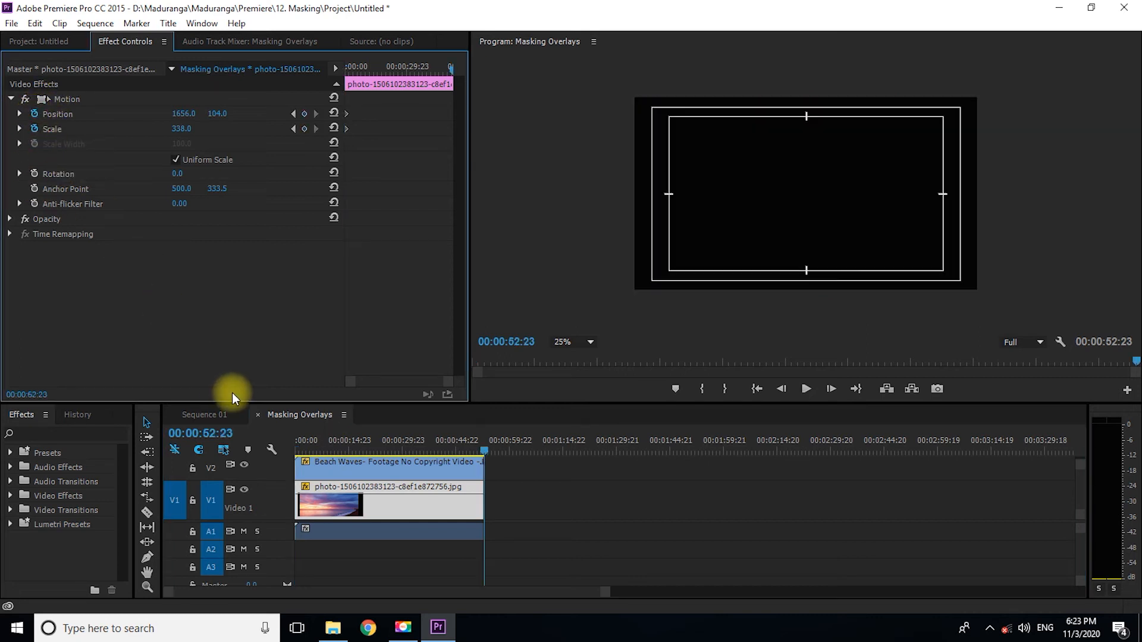
{"action": "key", "text": "Left"}
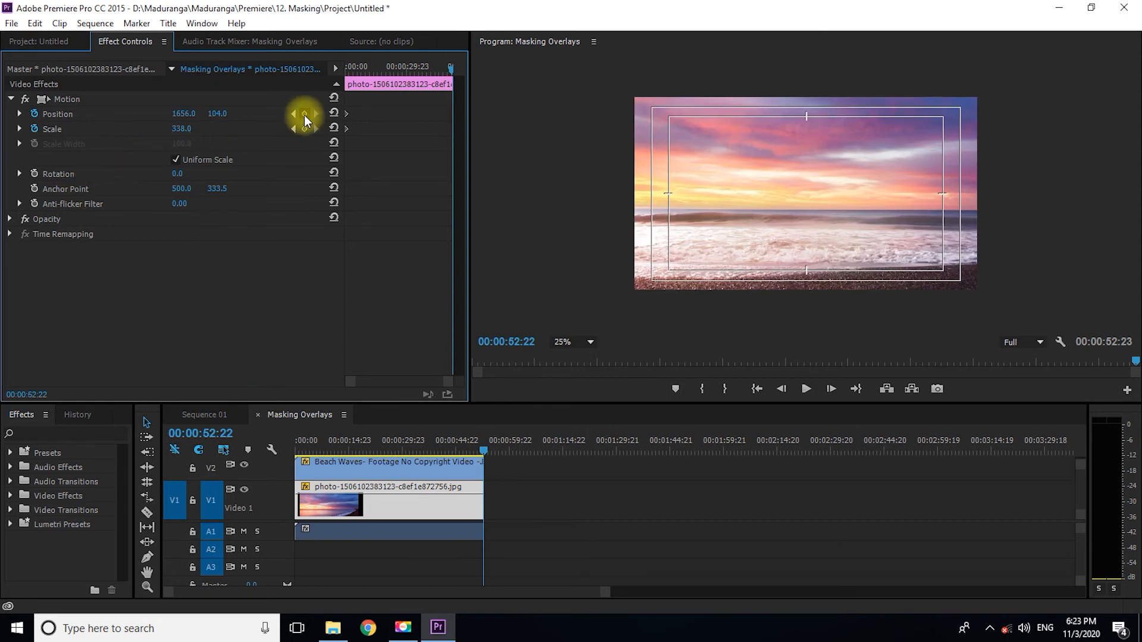
{"action": "left_click", "coordinate": [304, 129]}
{"action": "key", "text": "Home"}
{"action": "mouse_move", "coordinate": [177, 132]}
{"action": "left_mouse_down"}
{"action": "mouse_move", "coordinate": [159, 133]}
{"action": "mouse_move", "coordinate": [171, 139]}
{"action": "left_mouse_up"}
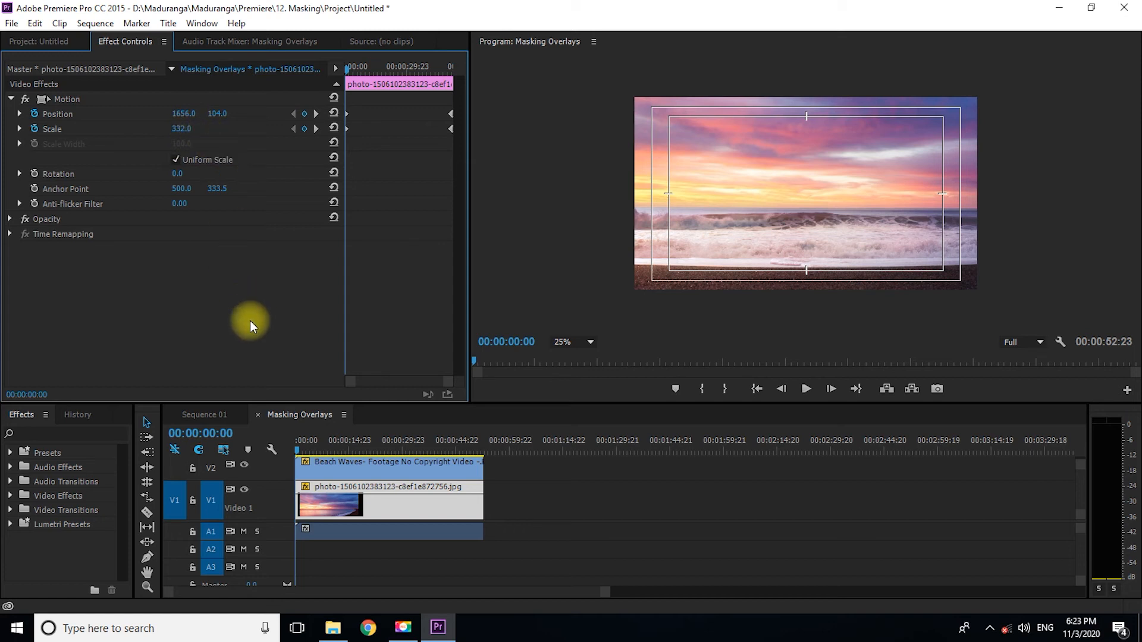
- Scrub and play back the sequence to check the sky photo's scale animation, and save the project
{"action": "left_click", "coordinate": [334, 447]}
{"action": "left_click_drag", "start_coordinate": [337, 447], "coordinate": [405, 447]}
{"action": "key", "text": "space"}
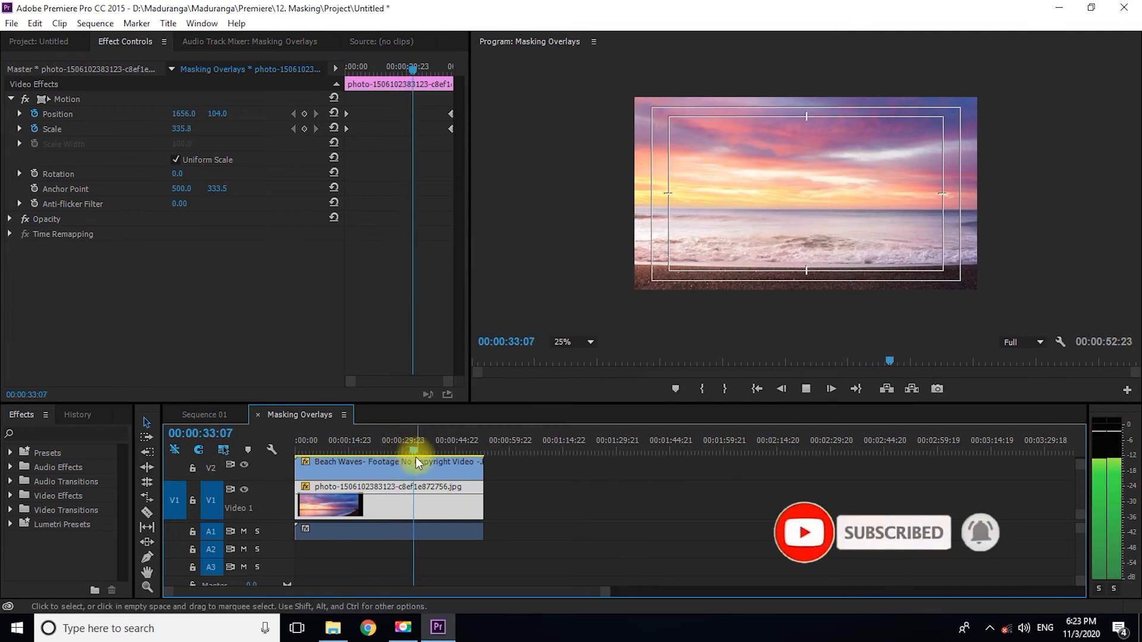
{"action": "left_click", "coordinate": [571, 502]}
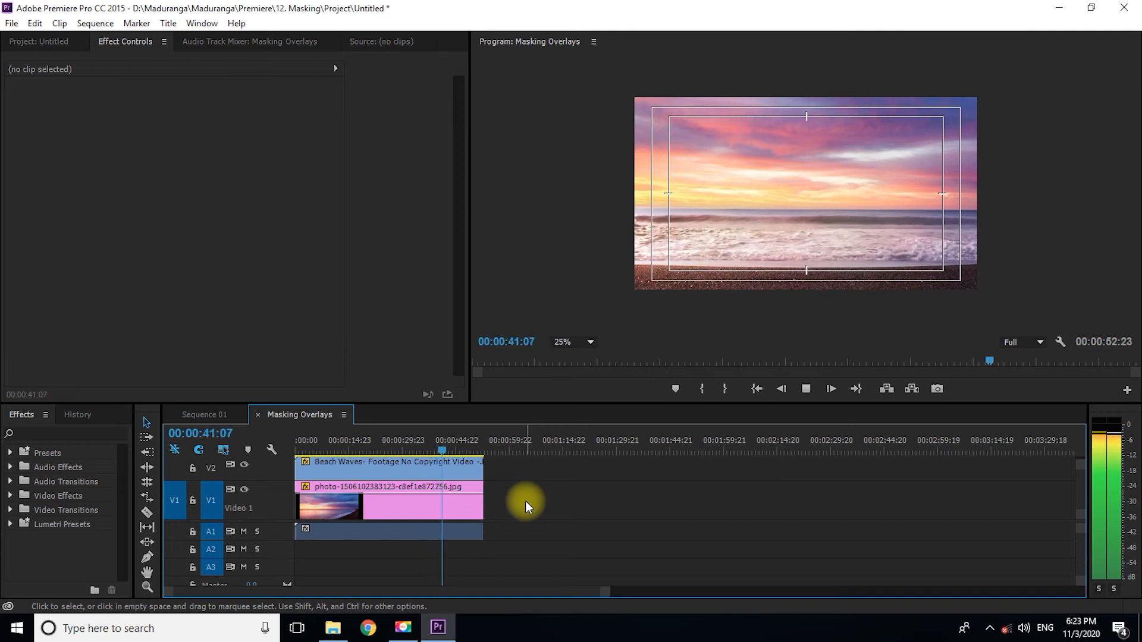
{"action": "key", "text": "space"}
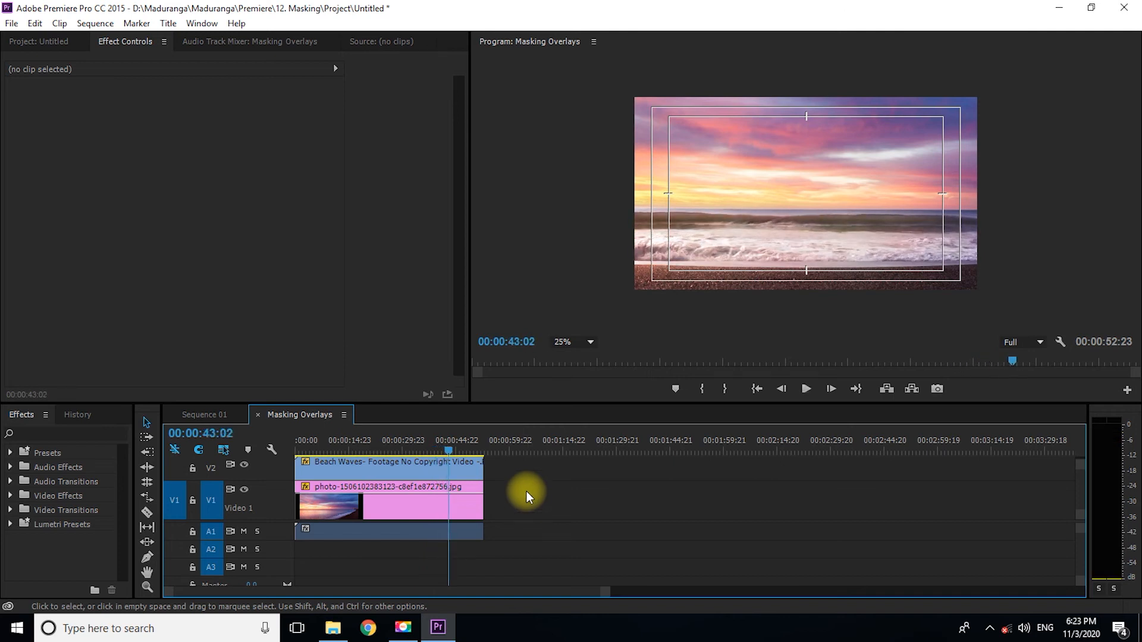
{"action": "key", "text": "ctrl+s"}
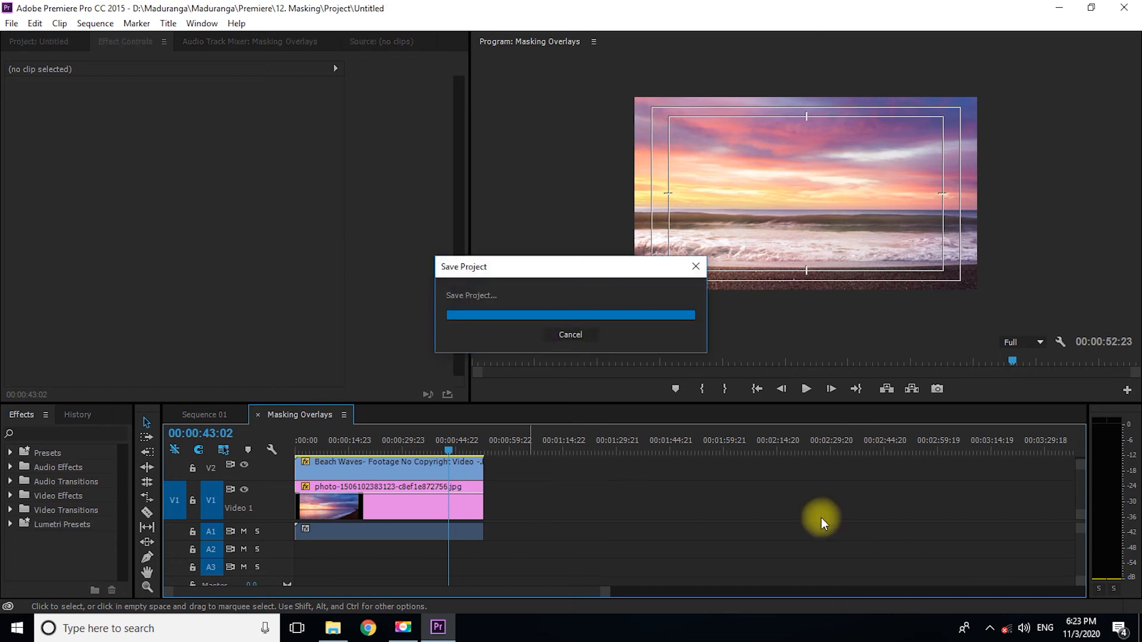